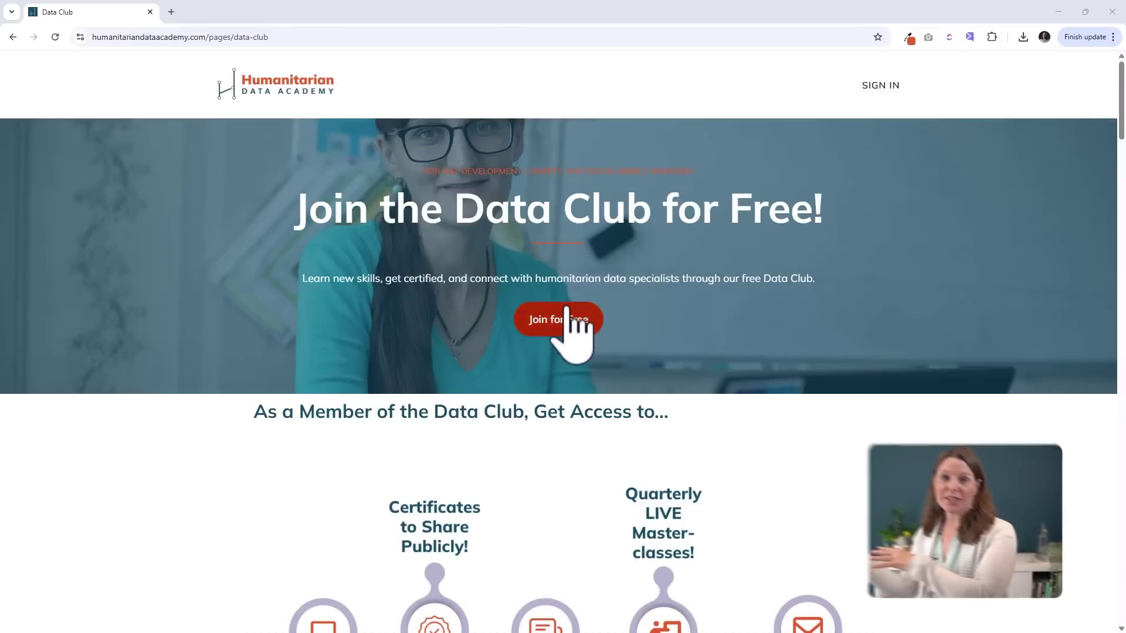
# Sign up for the free Data Club with an email address and names, accepting the Privacy Policy
pyautogui.click(563, 335)
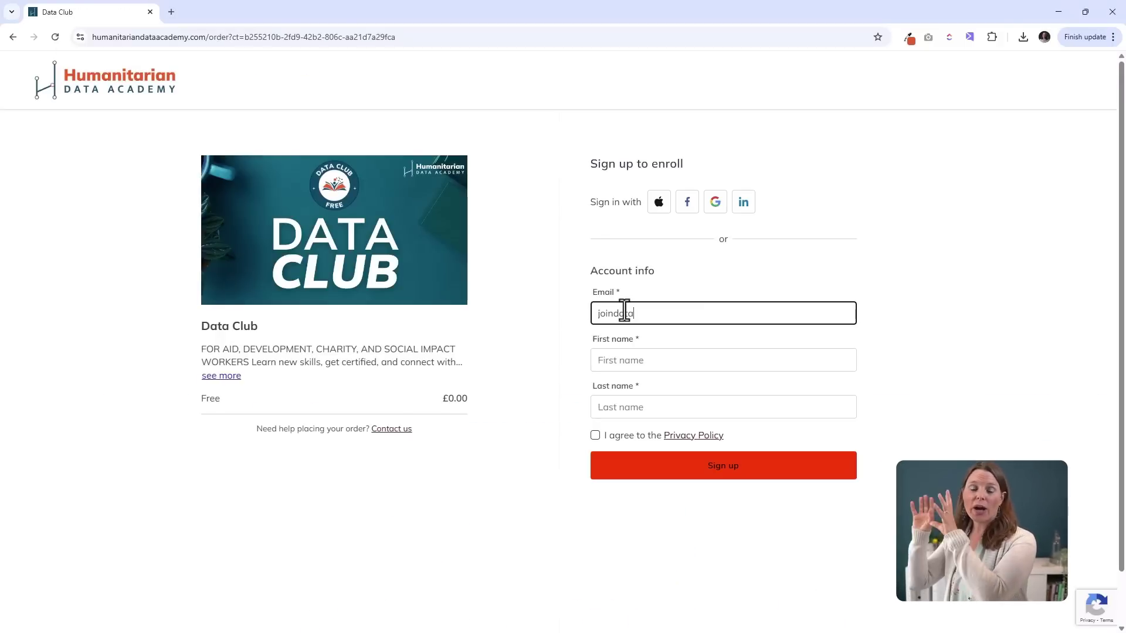
pyautogui.write('solutions.com')
pyautogui.press('Tab')
pyautogui.write('Join')
pyautogui.press('Tab')
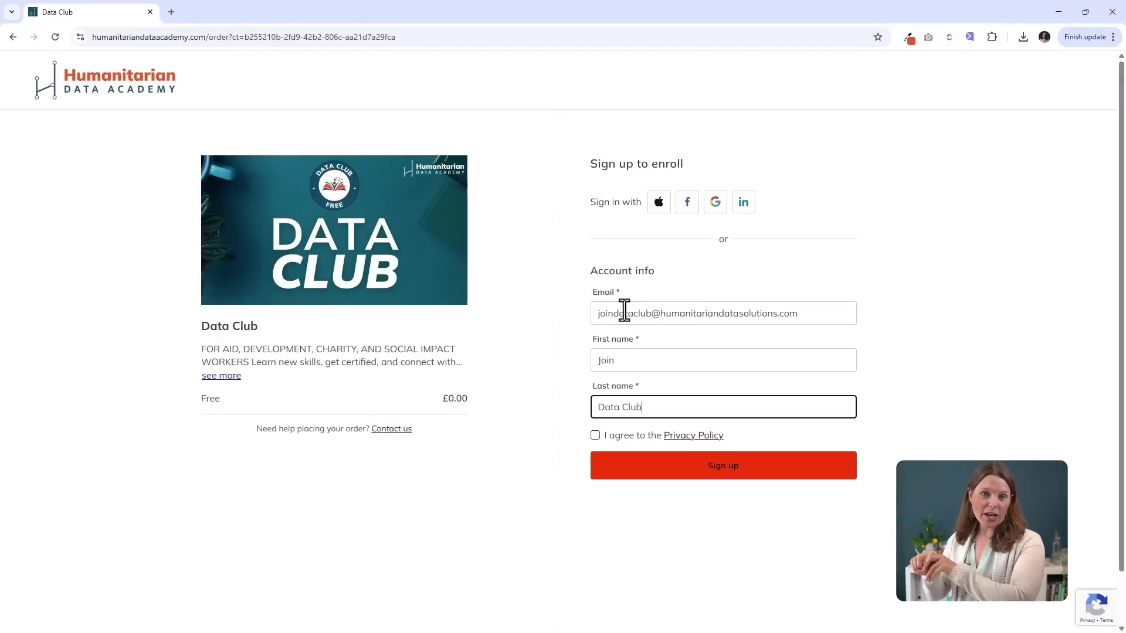
pyautogui.click(596, 435)
pyautogui.click(721, 474)
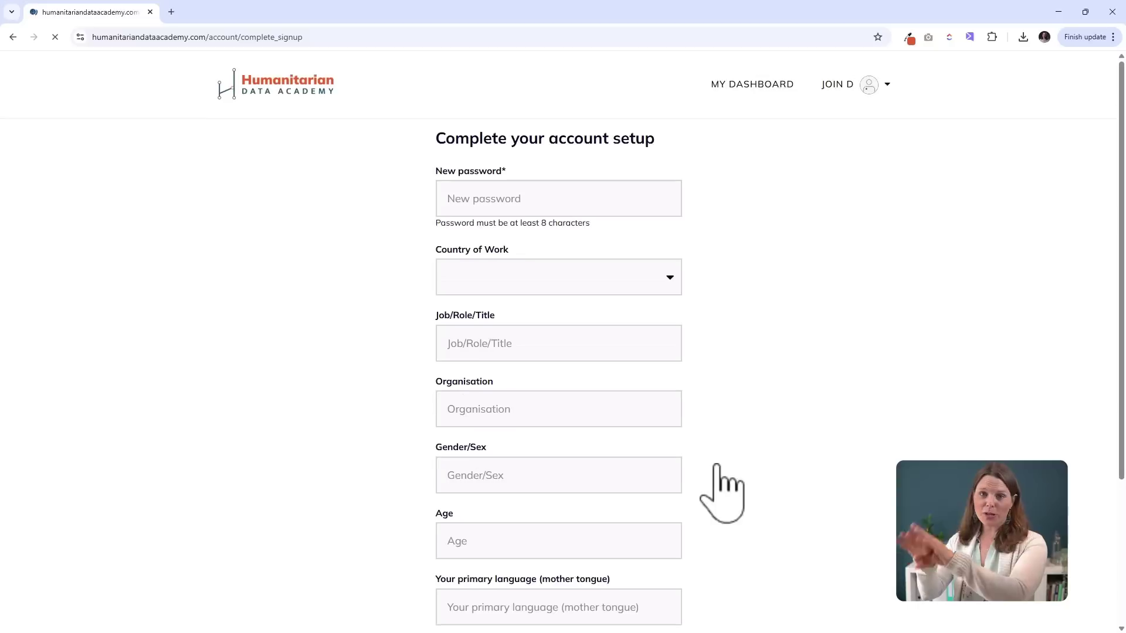
# Set country of work to United Kingdom and job role to D39 in account setup
pyautogui.click(528, 276)
pyautogui.write('united')
pyautogui.scroll(-2, 603, 565)
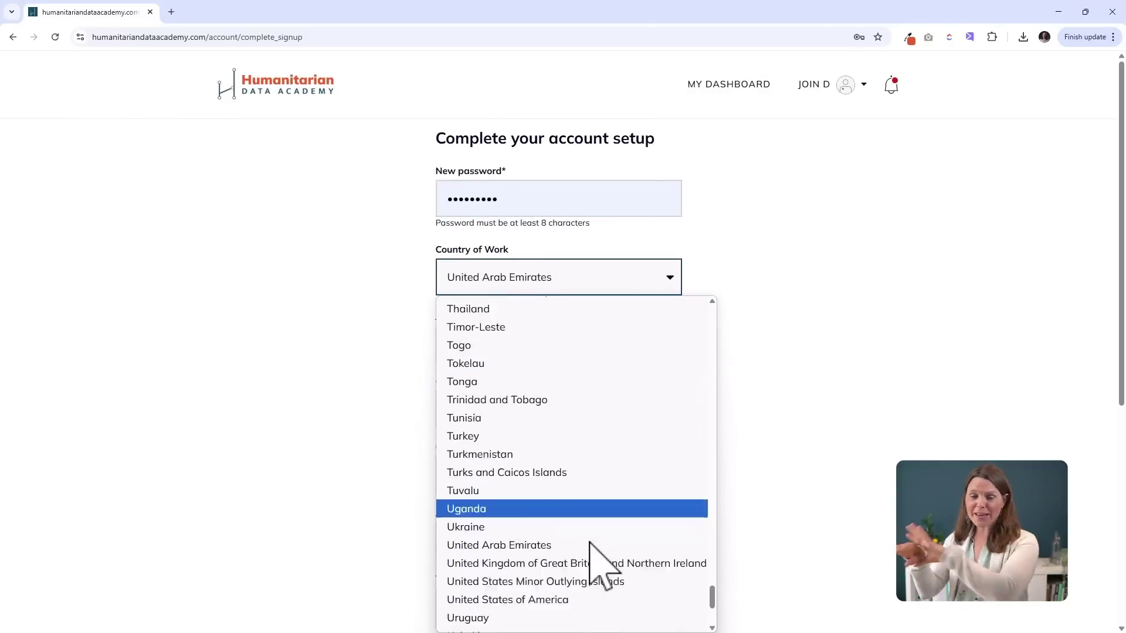
pyautogui.click(603, 564)
pyautogui.click(508, 345)
pyautogui.write('D')
pyautogui.write('3')
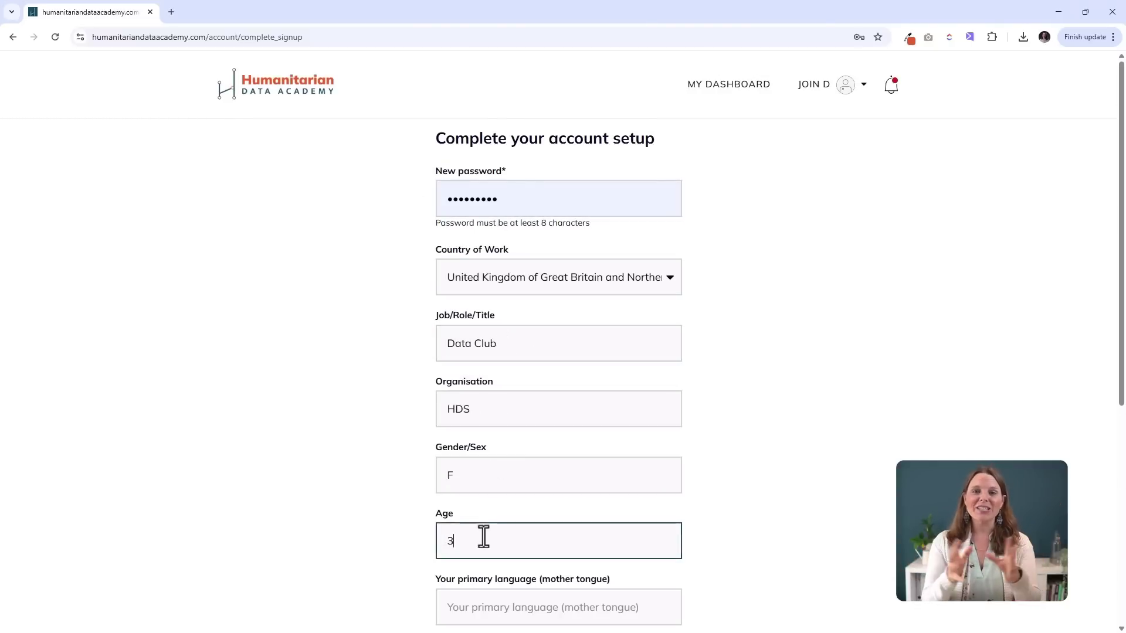
pyautogui.write('9')
# Set primary language to English, opt in to the newsletter and all emails, and submit
pyautogui.click(553, 482)
pyautogui.write('english')
pyautogui.scroll(-4, 540, 377)
pyautogui.click(540, 367)
pyautogui.click(477, 457)
pyautogui.click(484, 541)
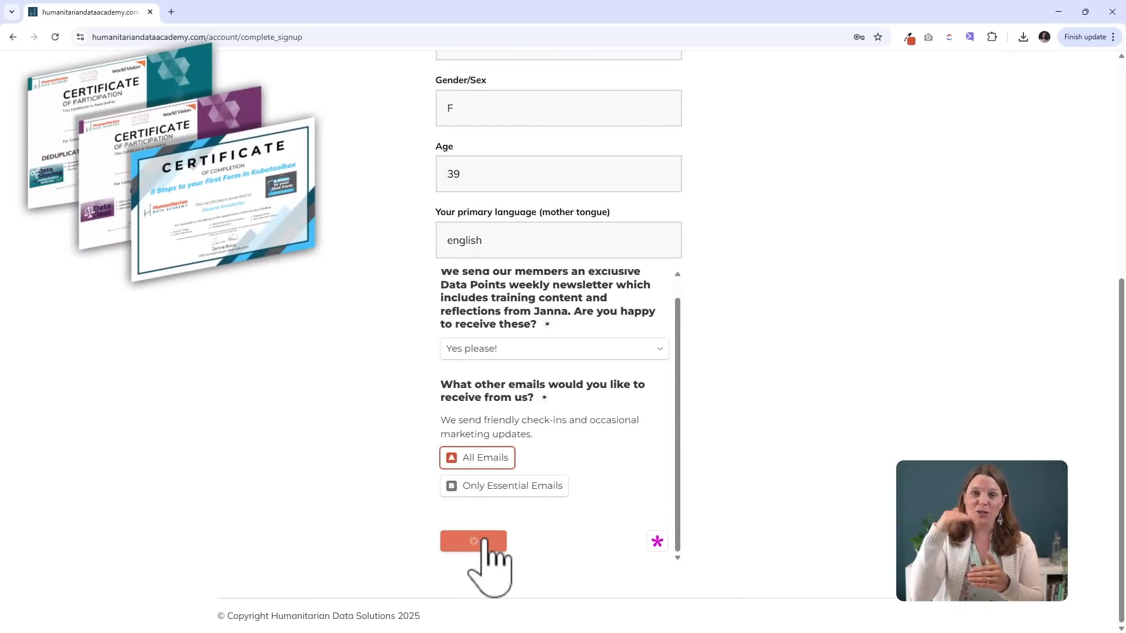
pyautogui.scroll(-4, 563, 516)
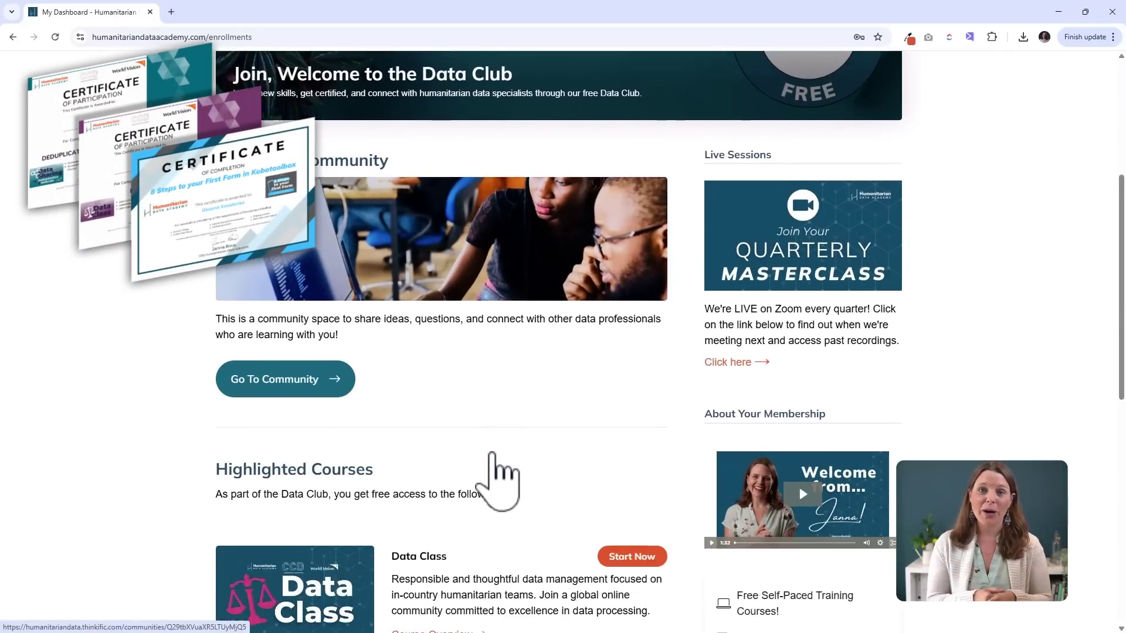
pyautogui.scroll(-8, 498, 480)
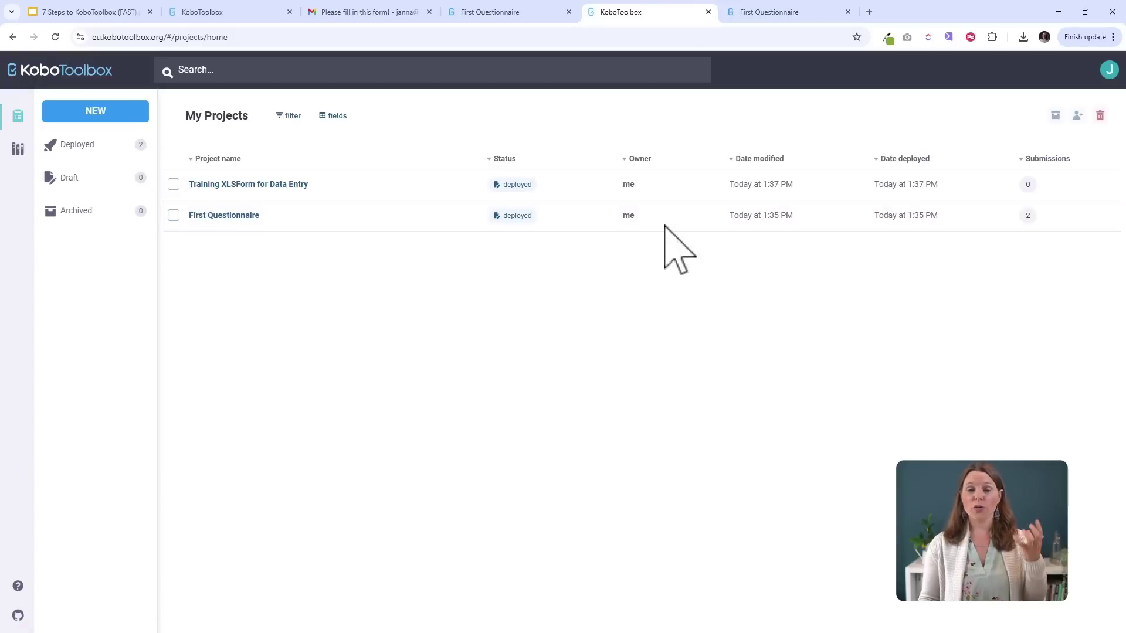
# Open the First Questionnaire project summary, glancing at its Sharing Permissions dialog before closing it
pyautogui.click(227, 216)
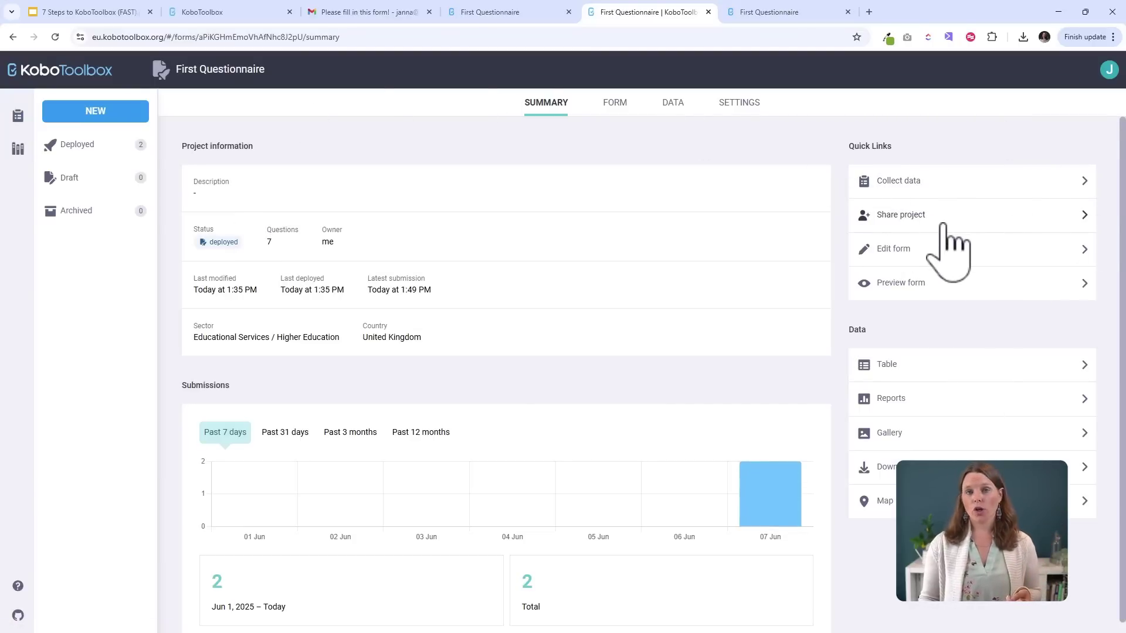
pyautogui.click(901, 225)
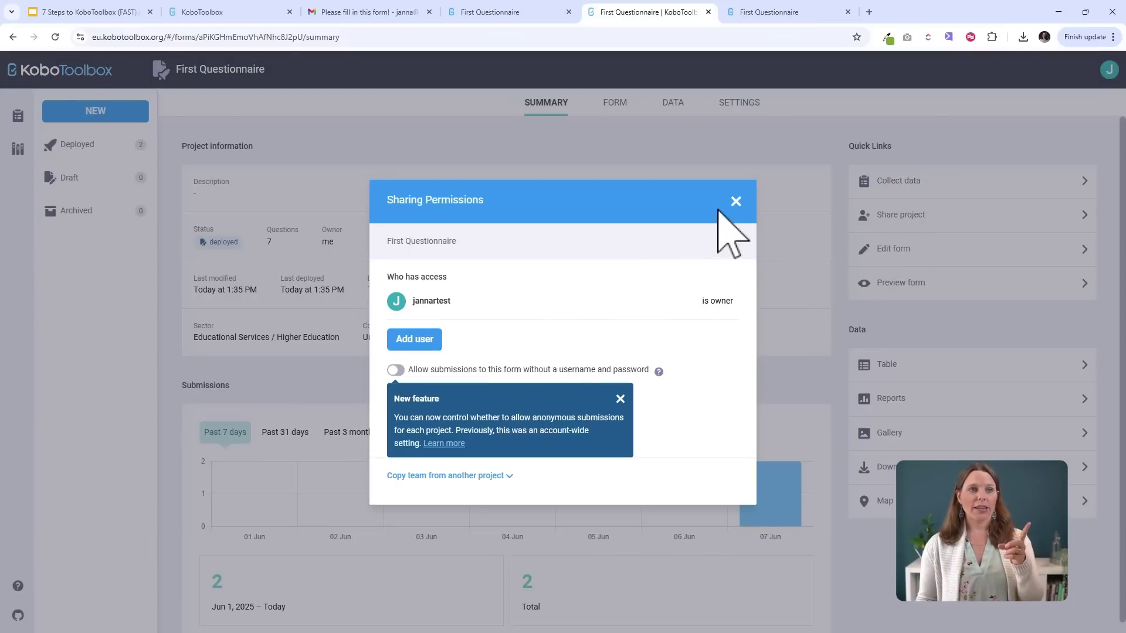
pyautogui.click(735, 202)
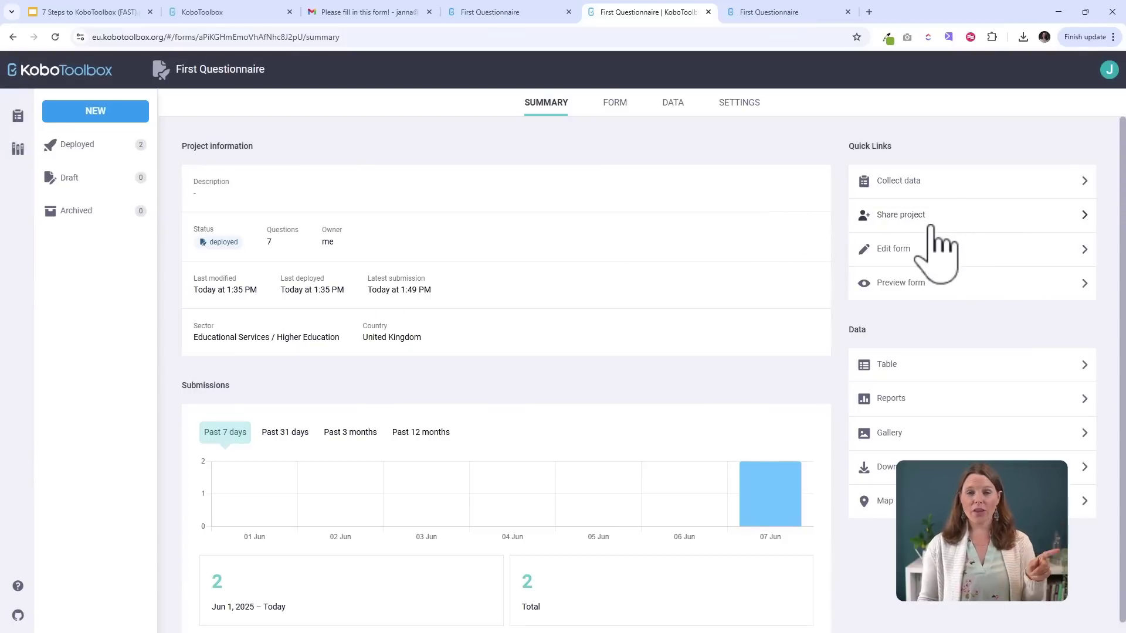
# Go to First Questionnaire's Settings > Sharing and start adding a new user under Who has access
pyautogui.click(741, 103)
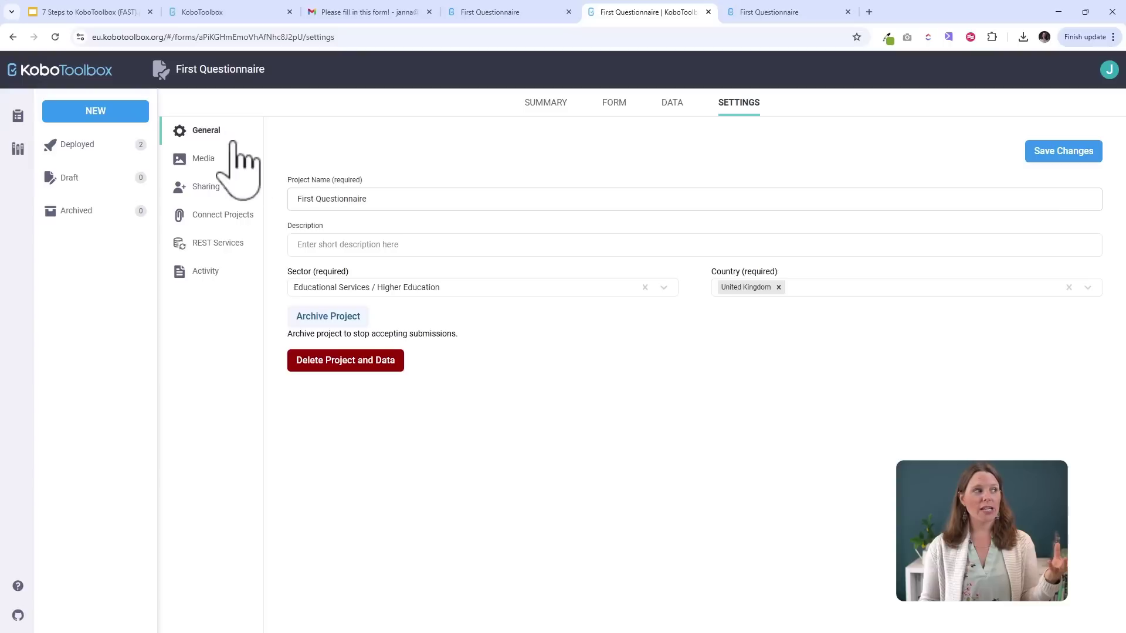
pyautogui.click(199, 188)
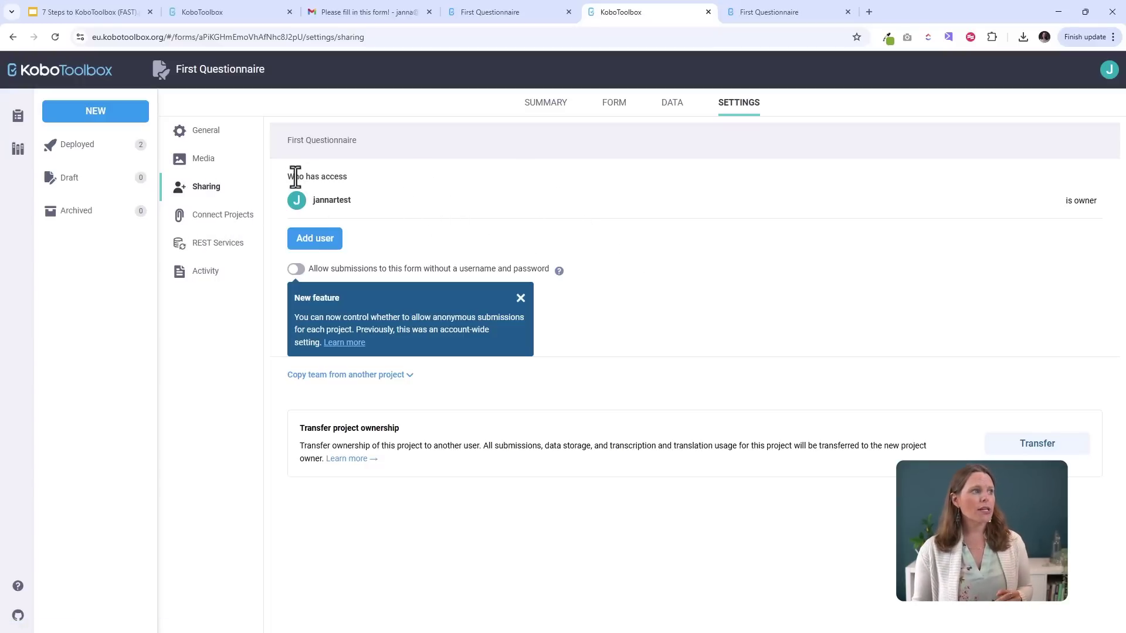
pyautogui.moveTo(295, 177); pyautogui.dragTo(354, 179)
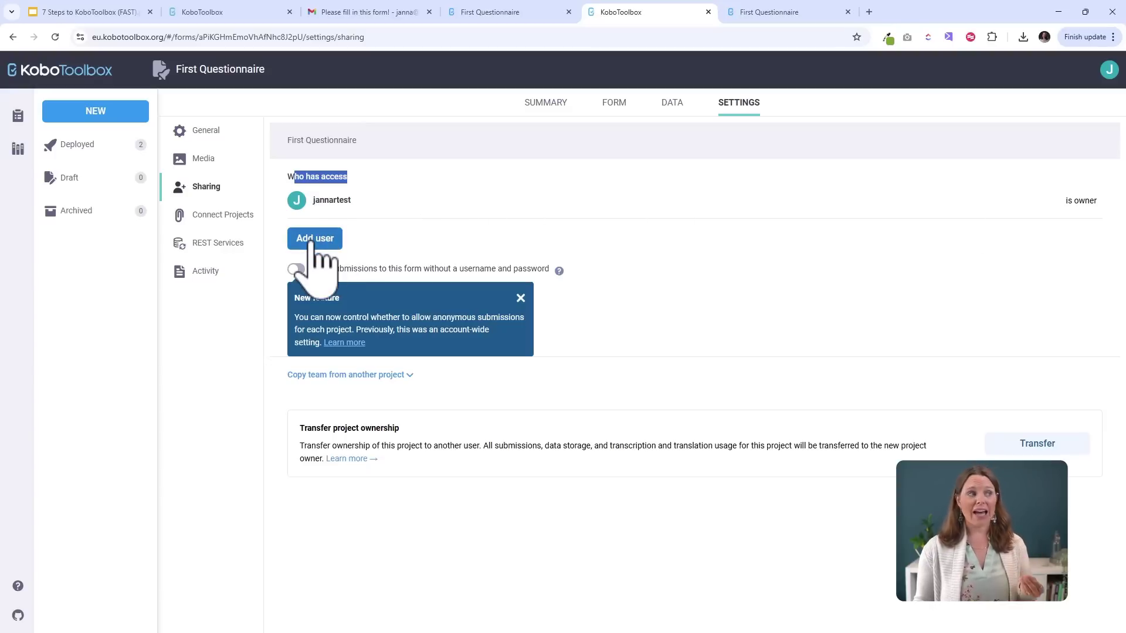
pyautogui.click(311, 240)
# Give the new user View form, trying and withdrawing the view-all and specific-users submission options
pyautogui.click(346, 240)
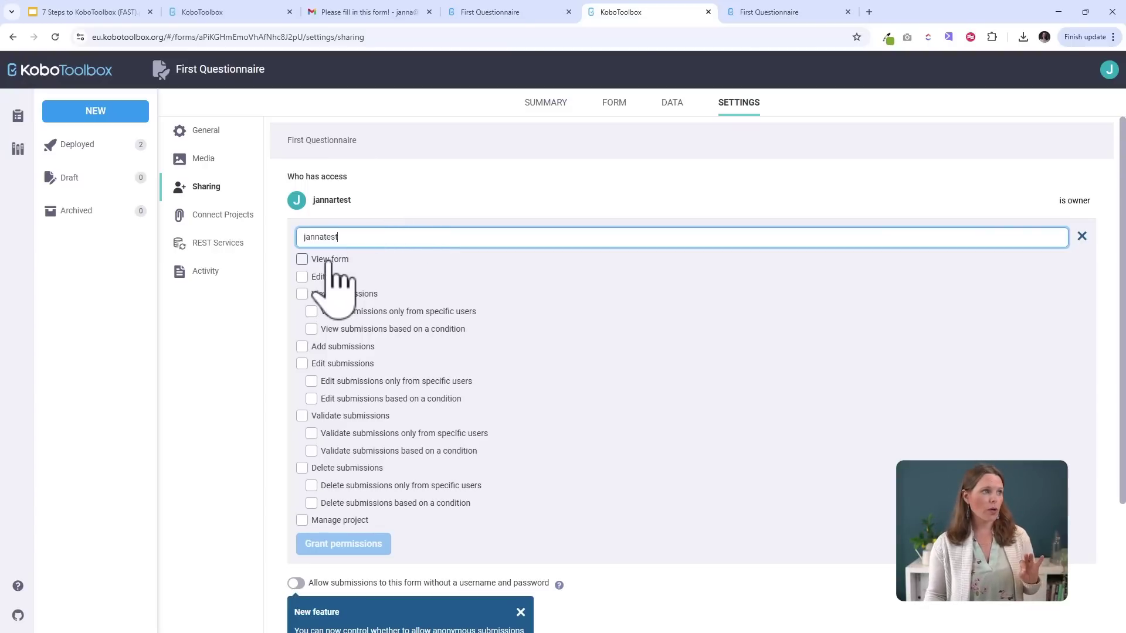
pyautogui.click(333, 262)
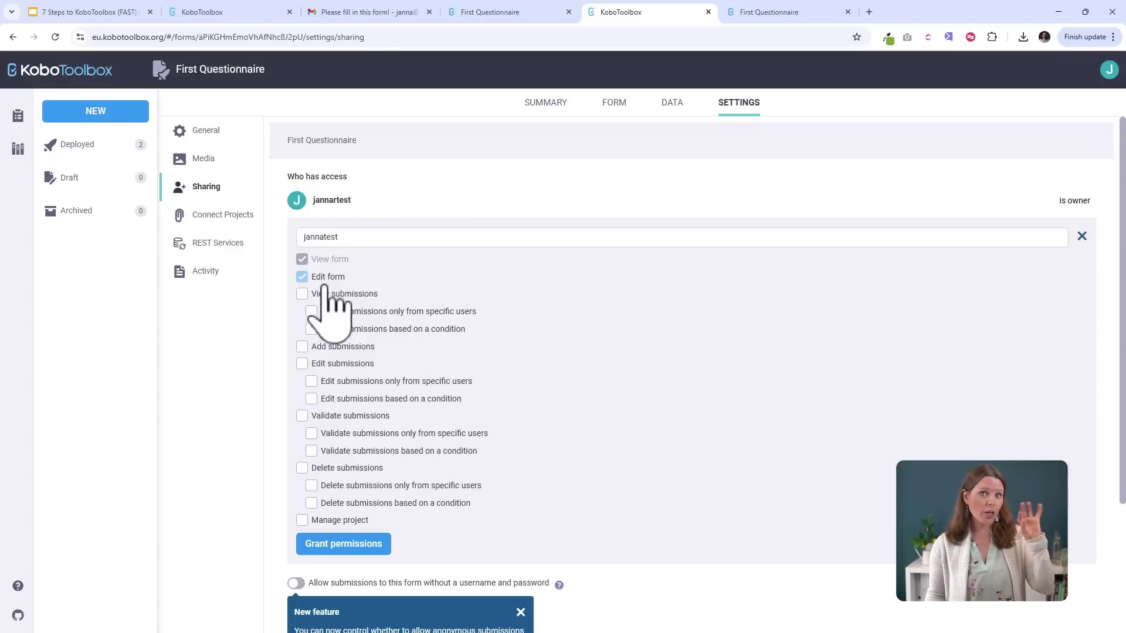
pyautogui.click(329, 294)
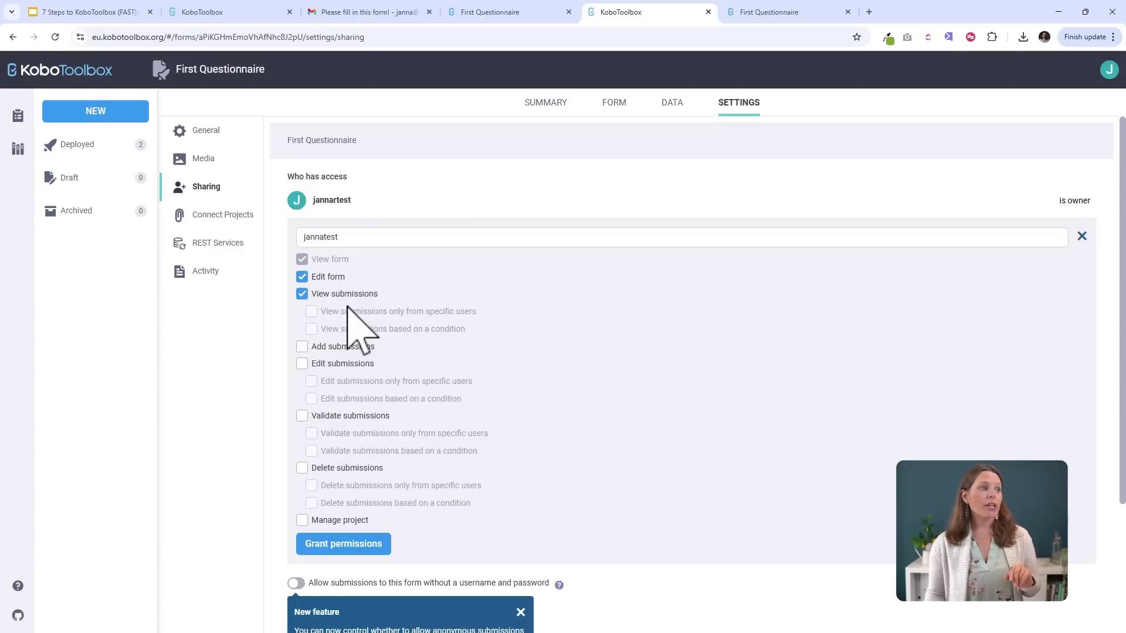
pyautogui.click(331, 294)
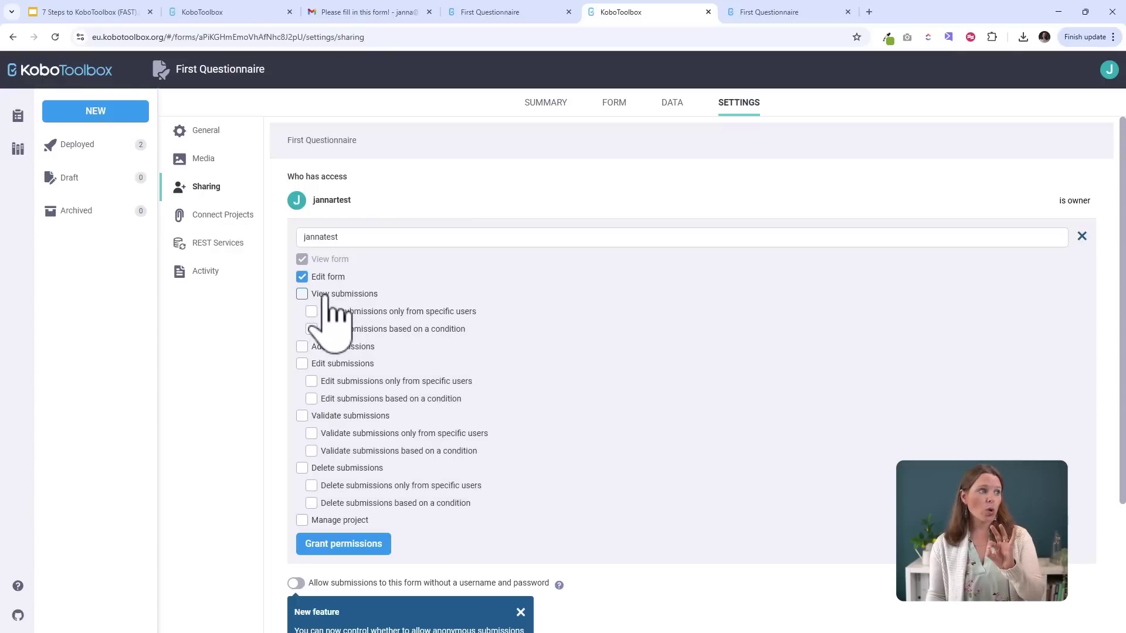
pyautogui.click(326, 311)
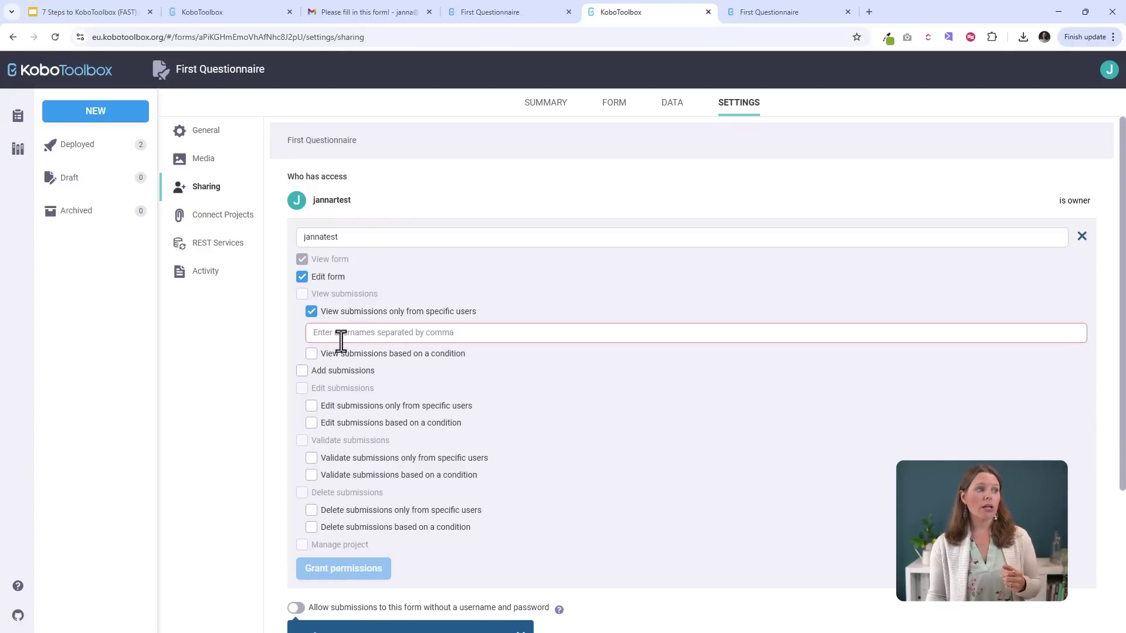
pyautogui.click(311, 311)
# After trying a condition filter, restrict viewing to specific users and enter the second account's username
pyautogui.click(368, 329)
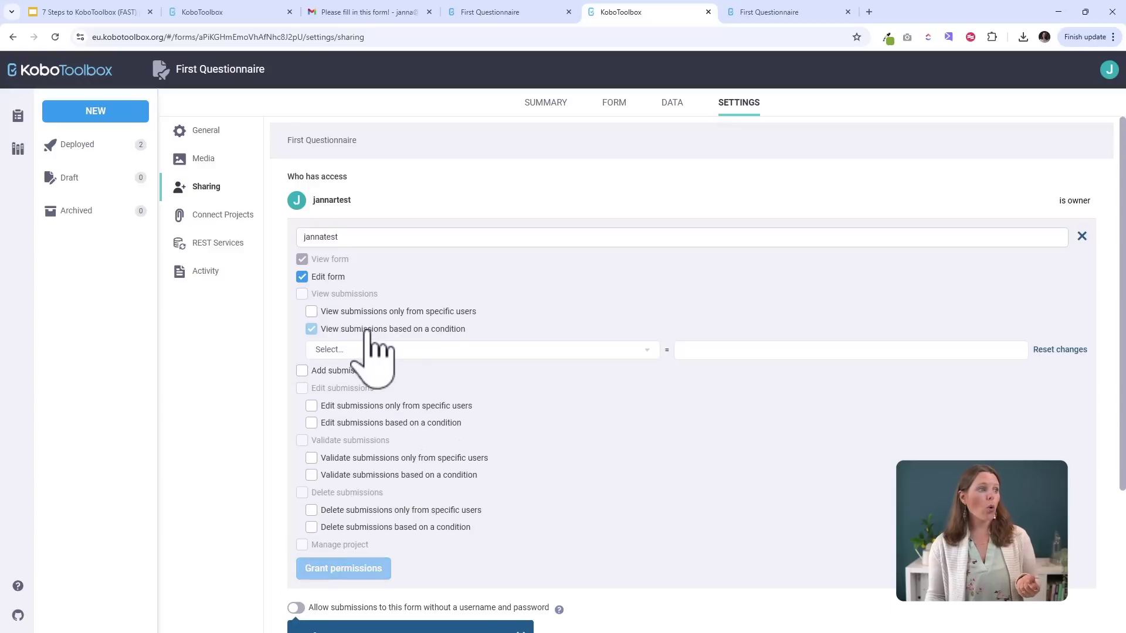
pyautogui.click(647, 350)
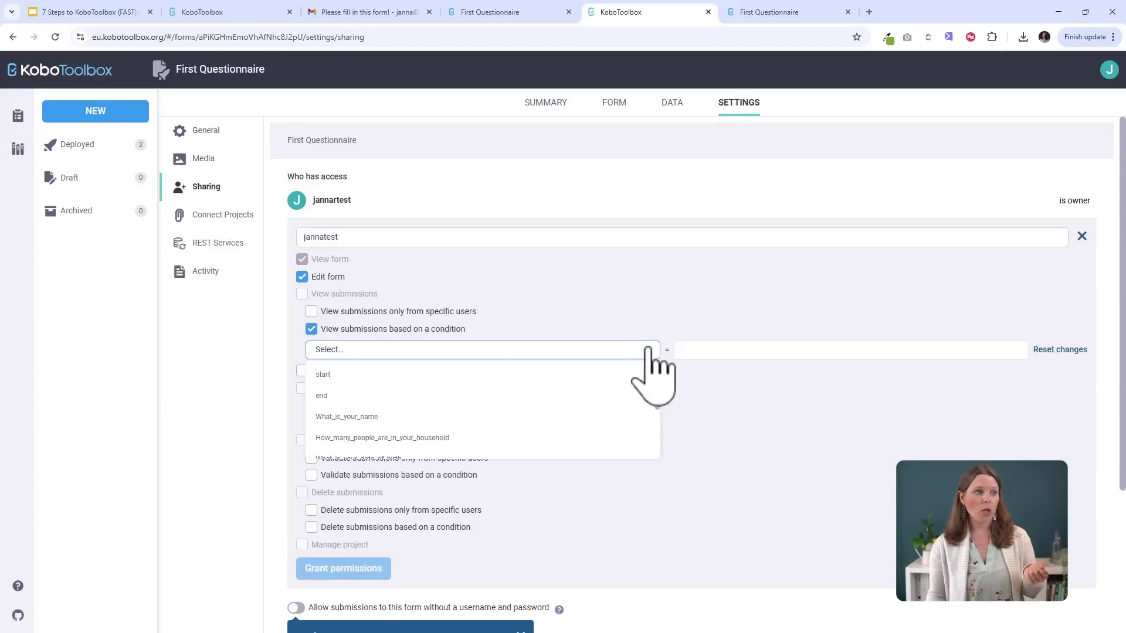
pyautogui.click(311, 329)
pyautogui.click(311, 311)
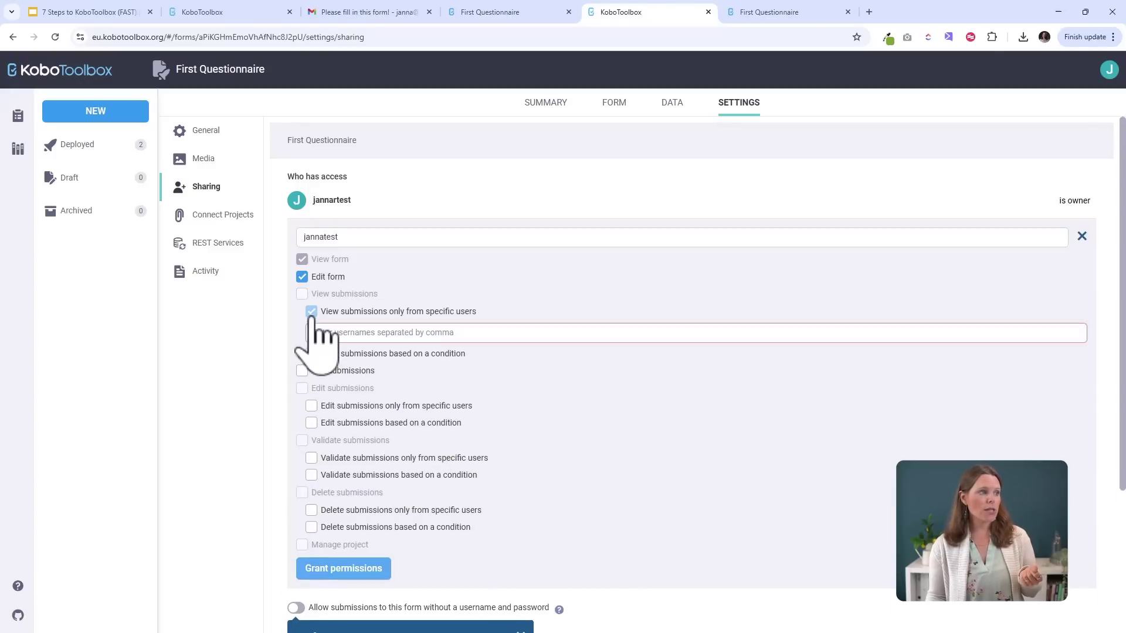
pyautogui.click(376, 333)
pyautogui.write('jannatest')
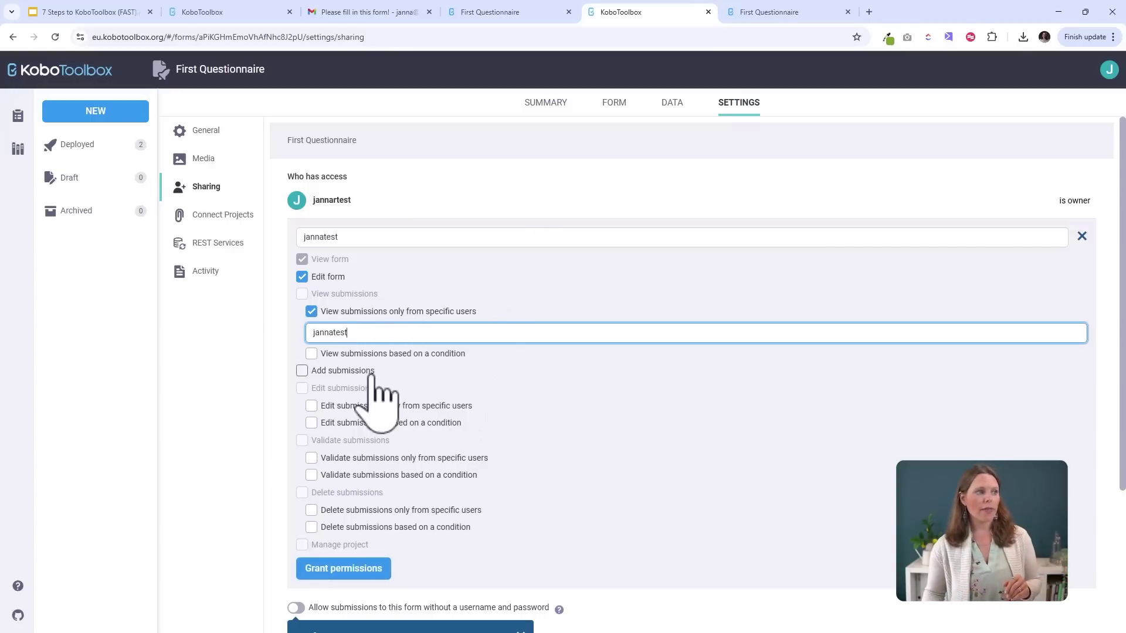
# Tick Add submissions, then try and remove an edit-submissions restriction for the second account
pyautogui.click(302, 370)
pyautogui.scroll(-2, 499, 398)
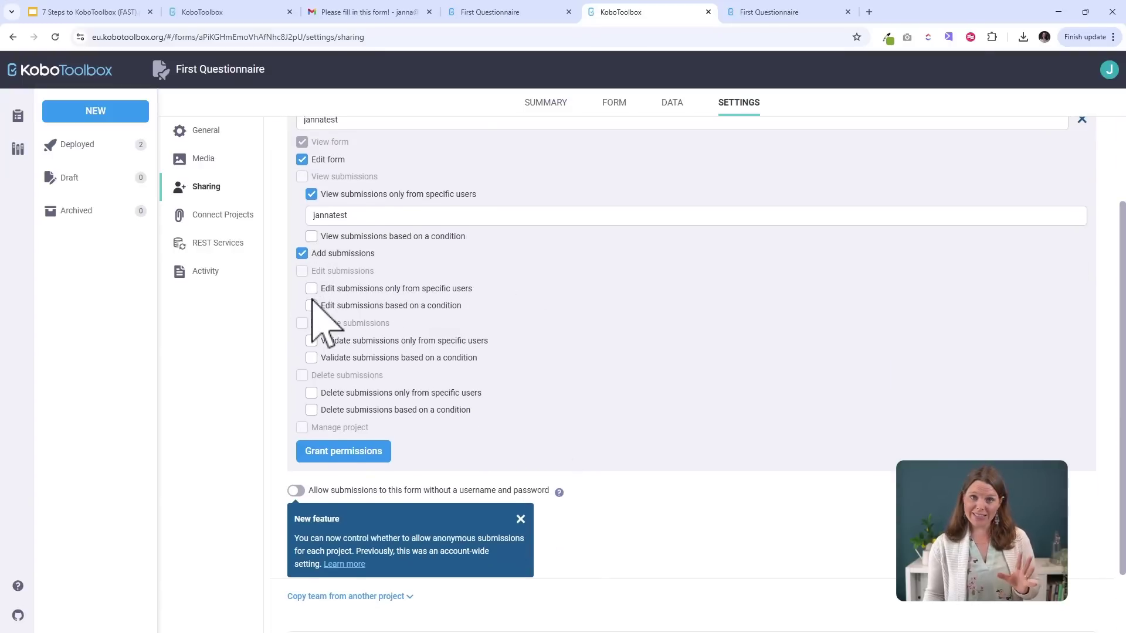
pyautogui.click(311, 288)
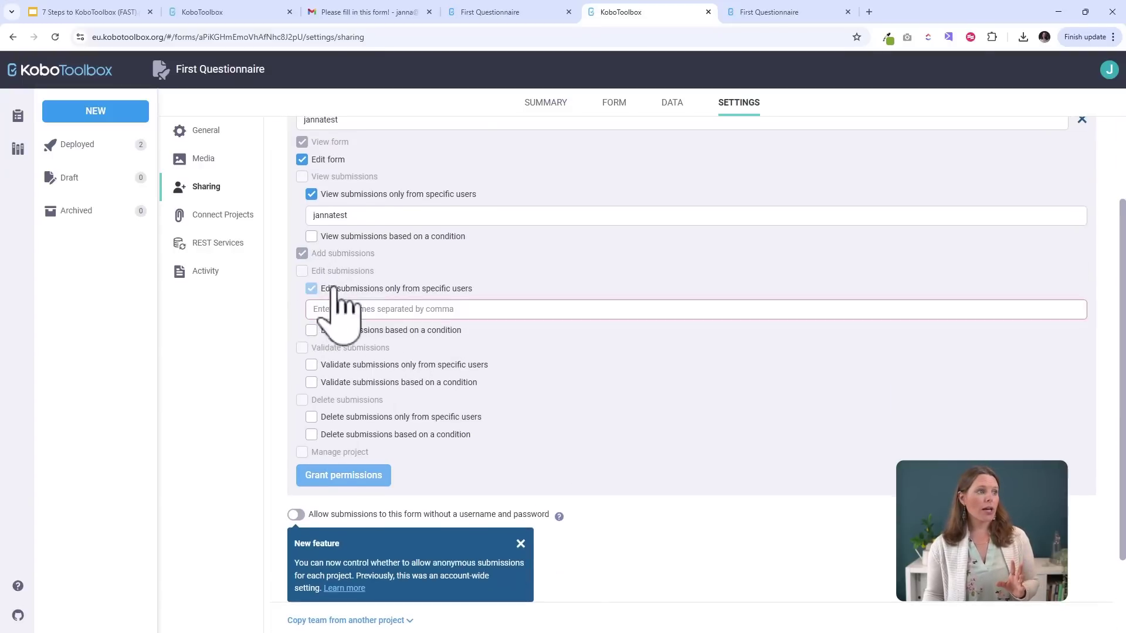
pyautogui.click(333, 311)
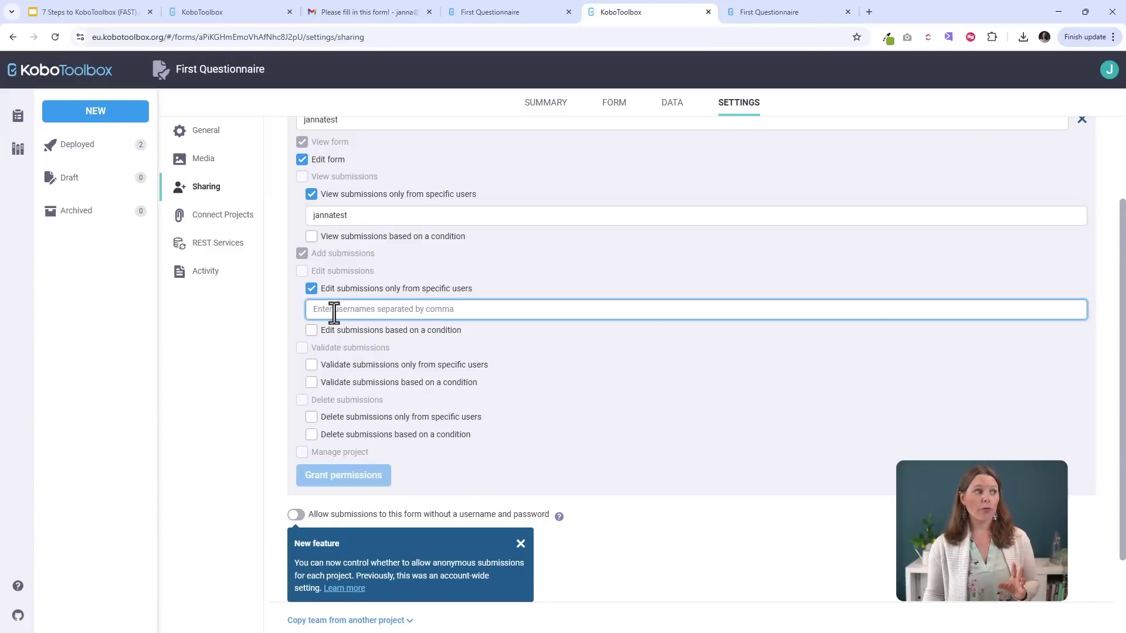
pyautogui.write('jannatest')
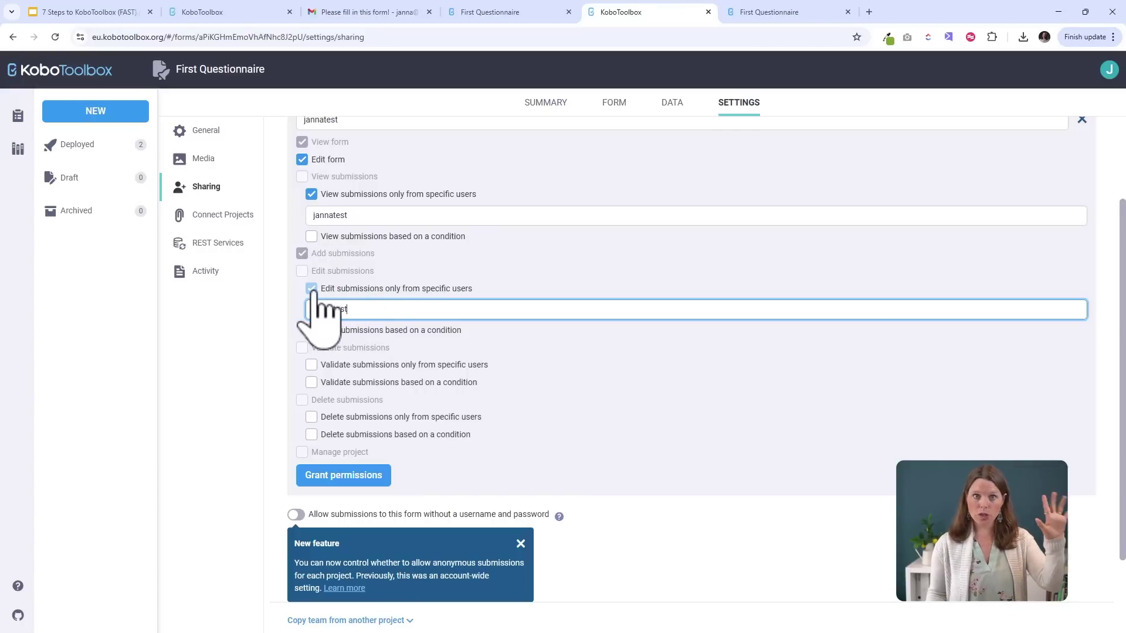
pyautogui.click(312, 288)
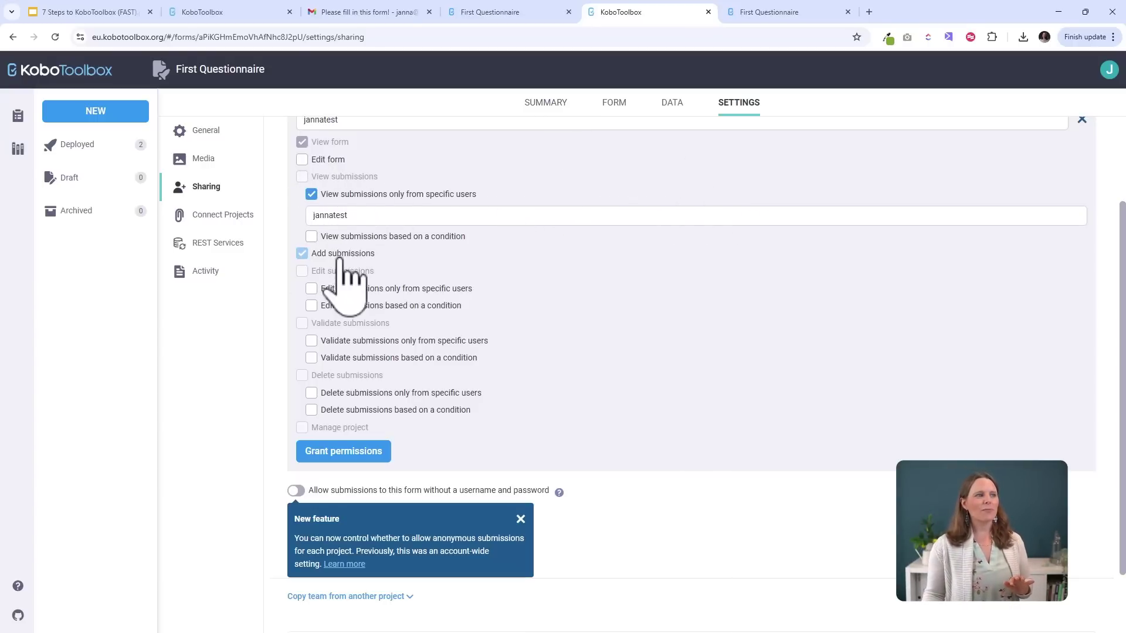
# Re-enable Add submissions, drop the specific-users viewing restriction, and grant the permissions
pyautogui.click(340, 257)
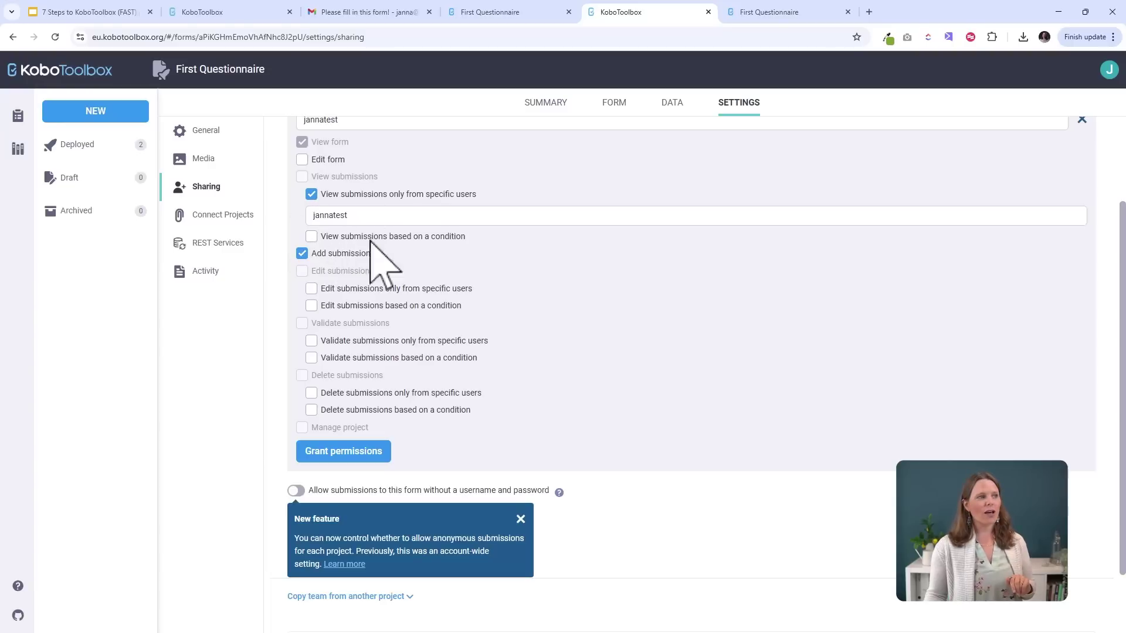
pyautogui.scroll(2, 382, 293)
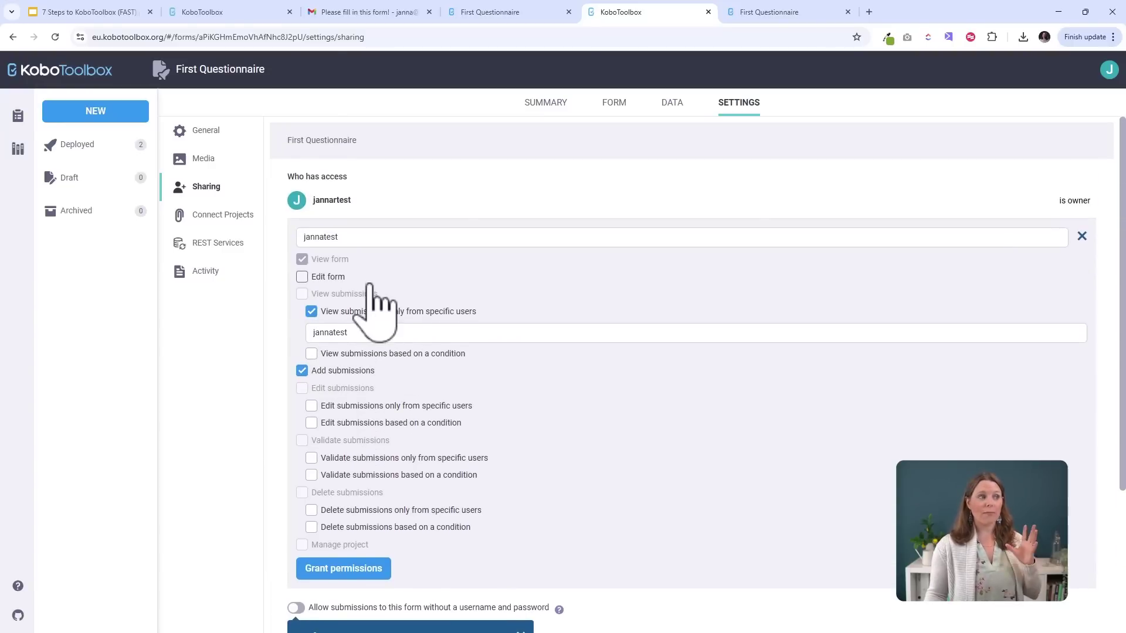
pyautogui.click(312, 311)
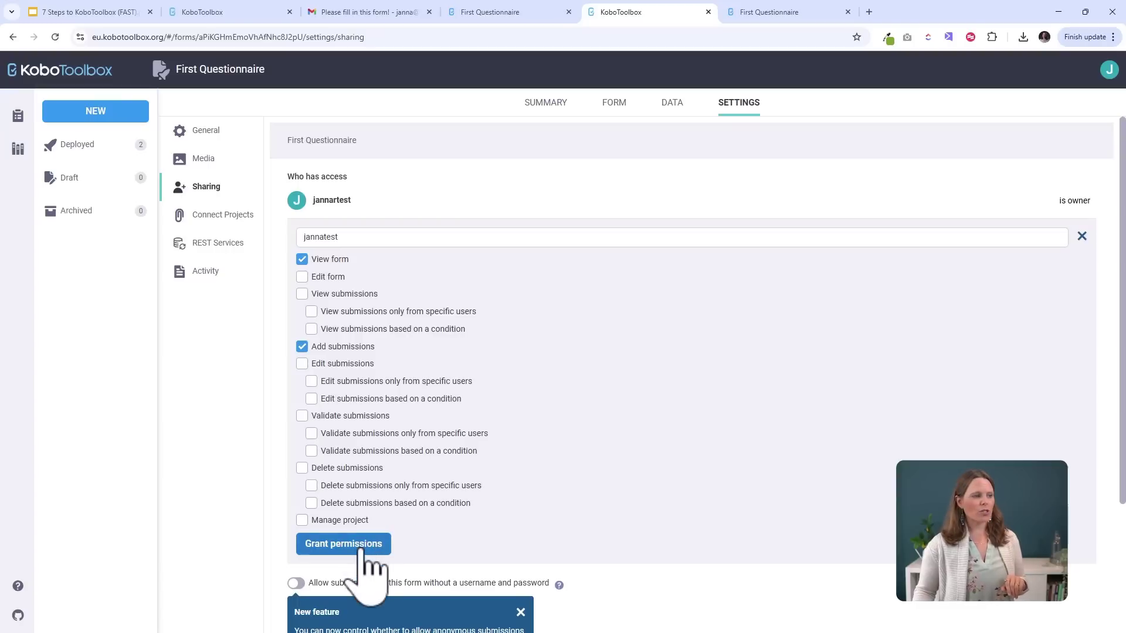
pyautogui.click(360, 550)
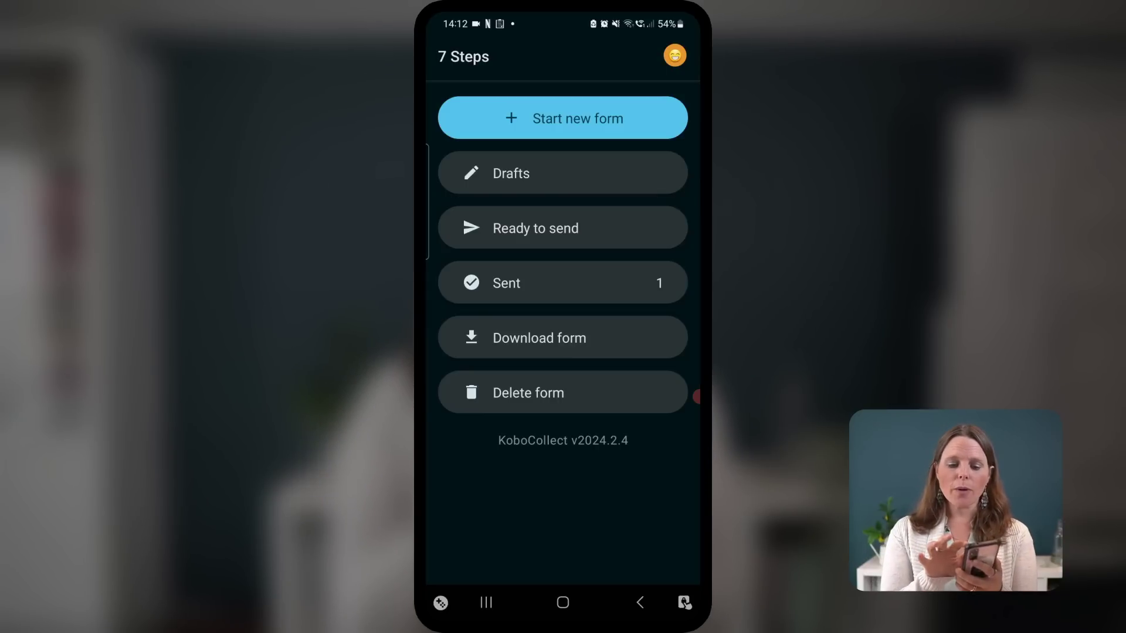
# Start adding a new KoboCollect project, allowing camera access and choosing manual project details
pyautogui.click(674, 55)
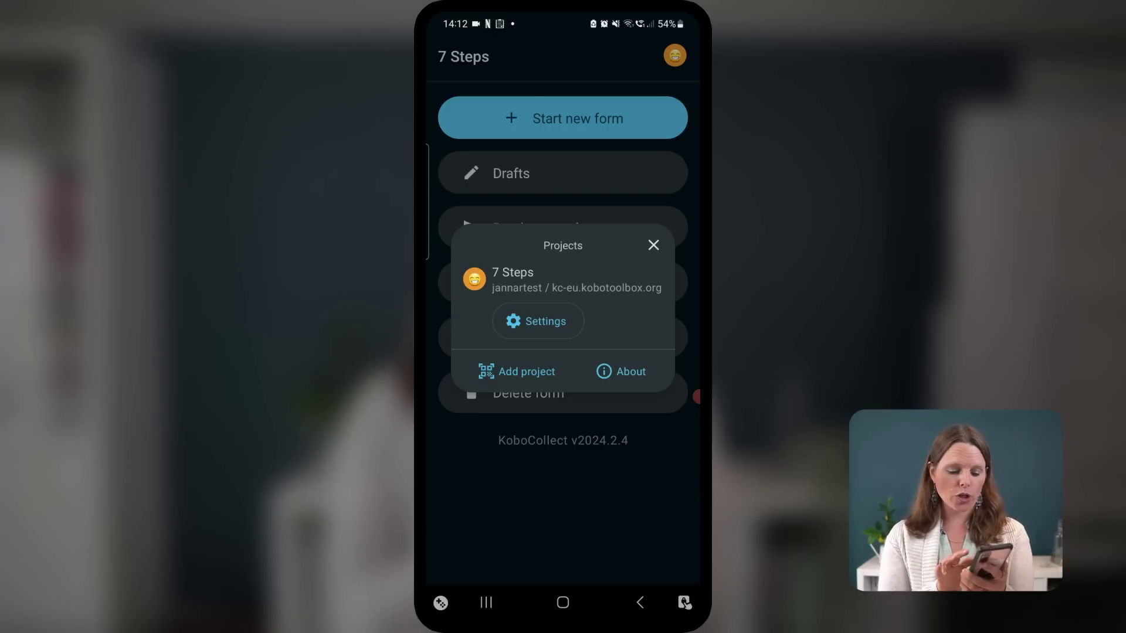
pyautogui.click(517, 371)
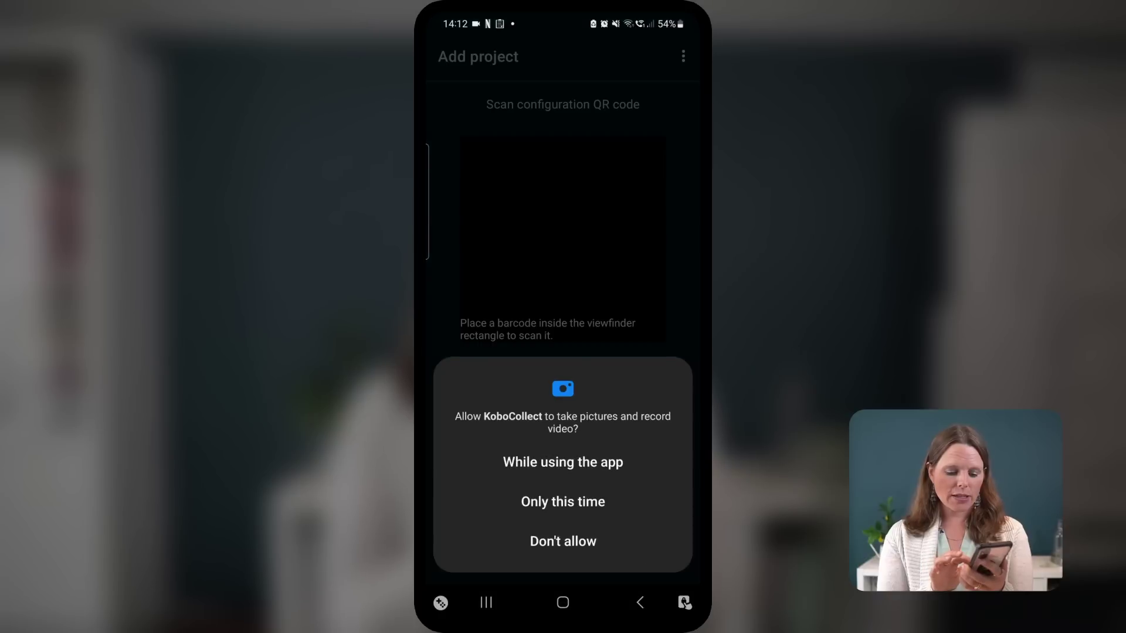
pyautogui.click(563, 462)
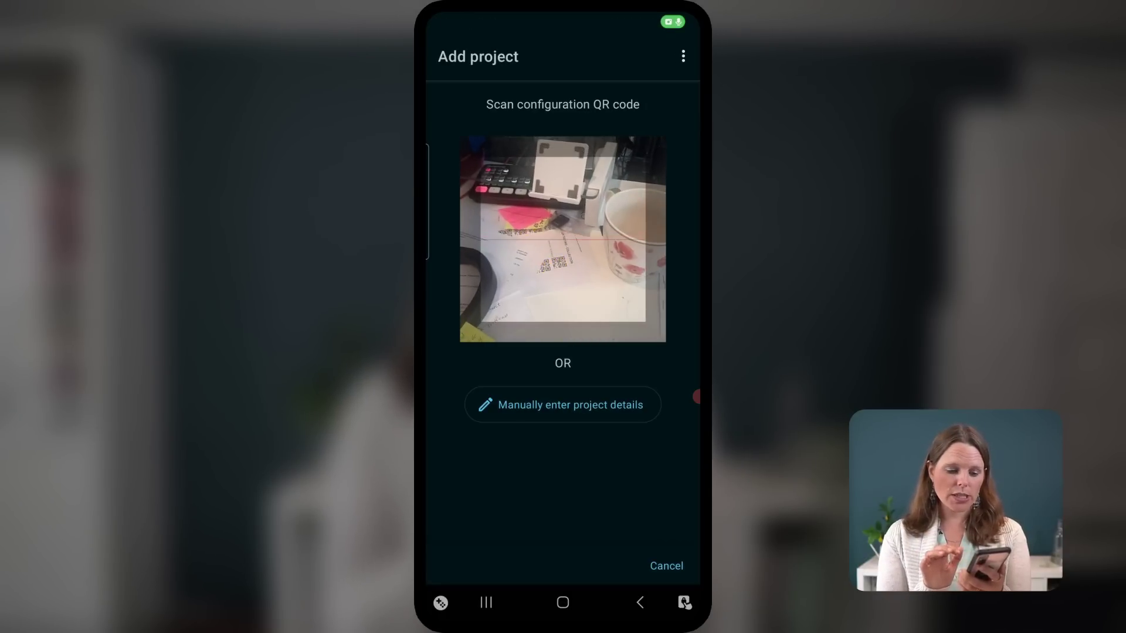
pyautogui.click(563, 404)
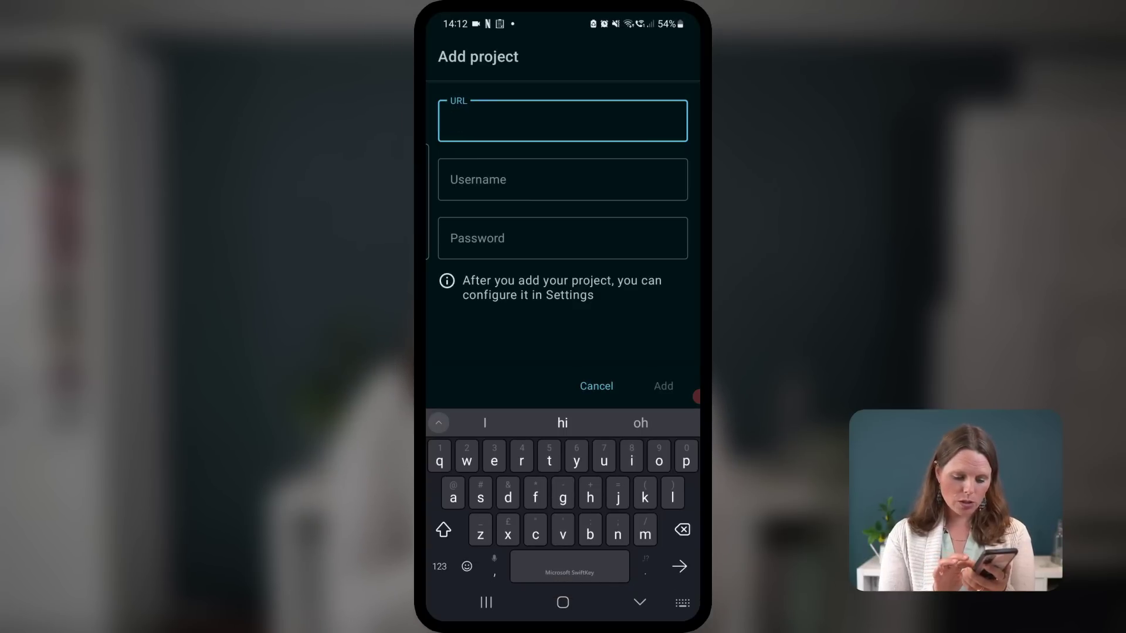
pyautogui.write('https://kc-eu.kobotoolbox.org')
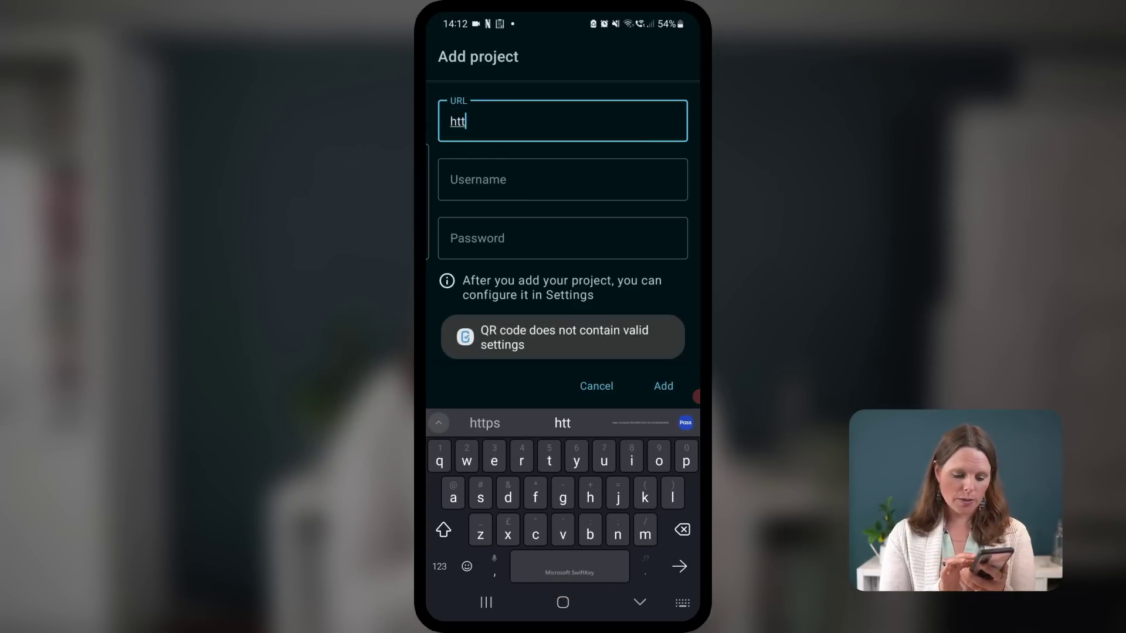
pyautogui.click(563, 179)
pyautogui.write('ja')
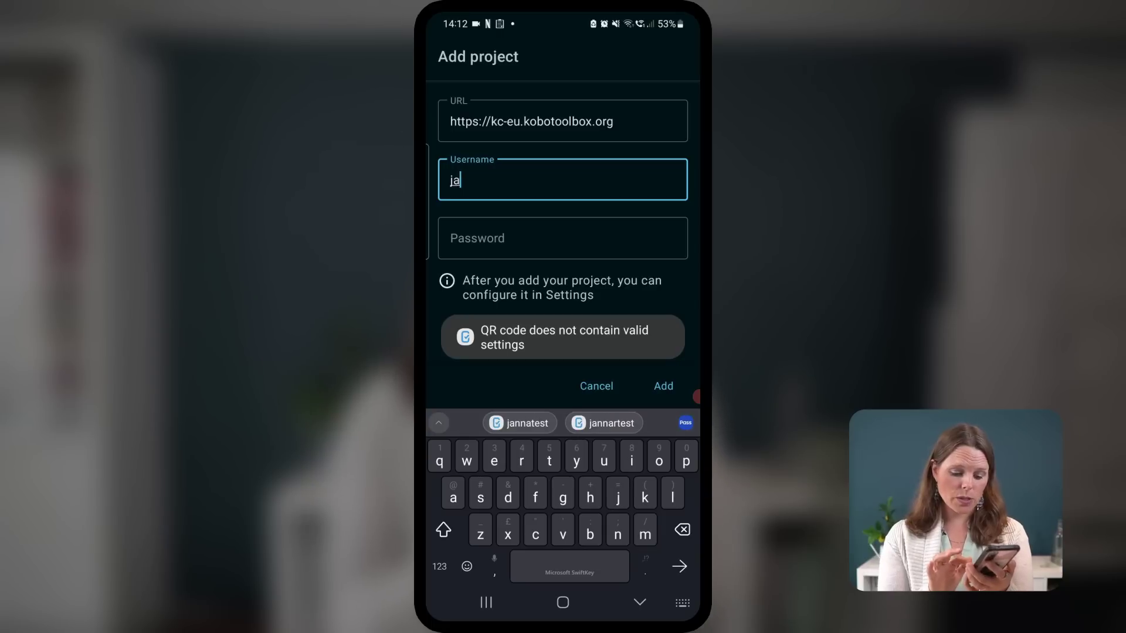
pyautogui.click(528, 423)
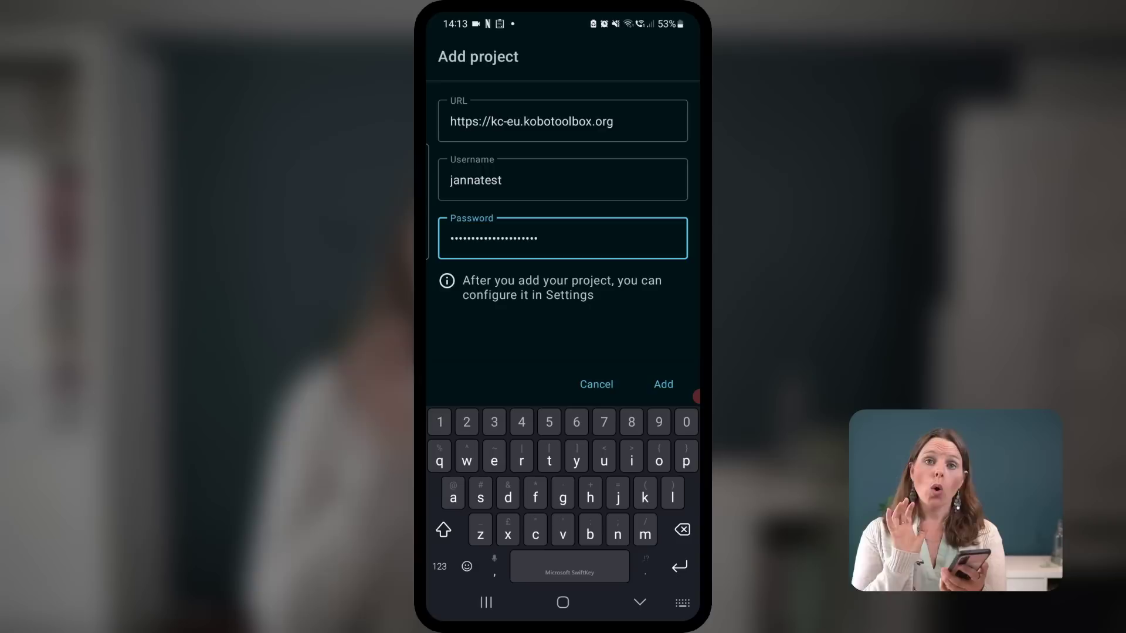
pyautogui.click(663, 384)
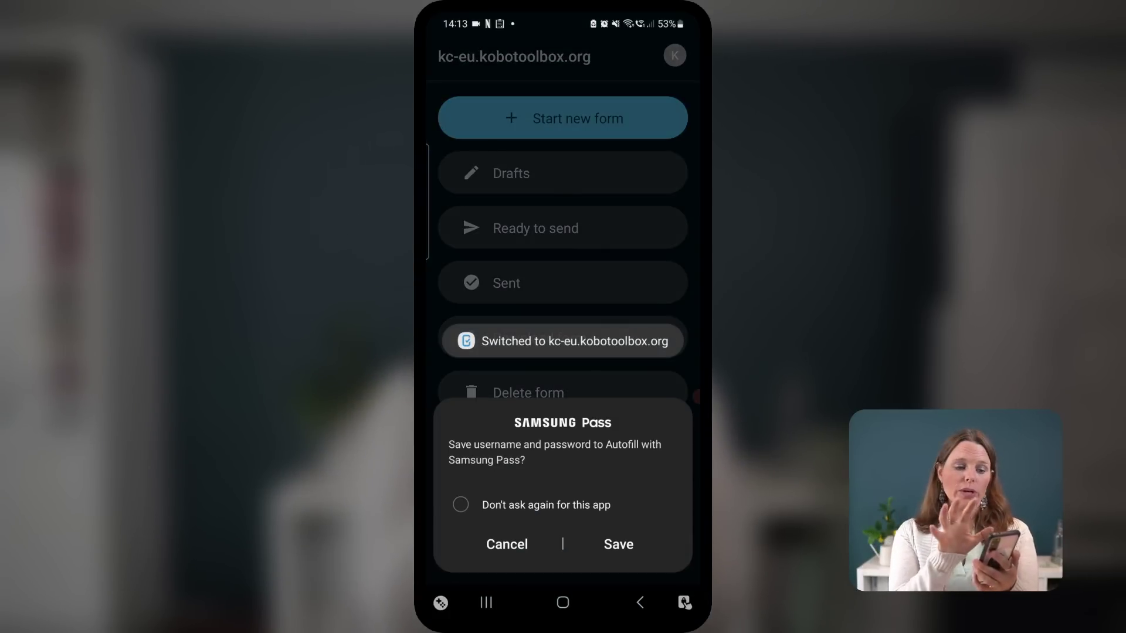
pyautogui.press('Escape')
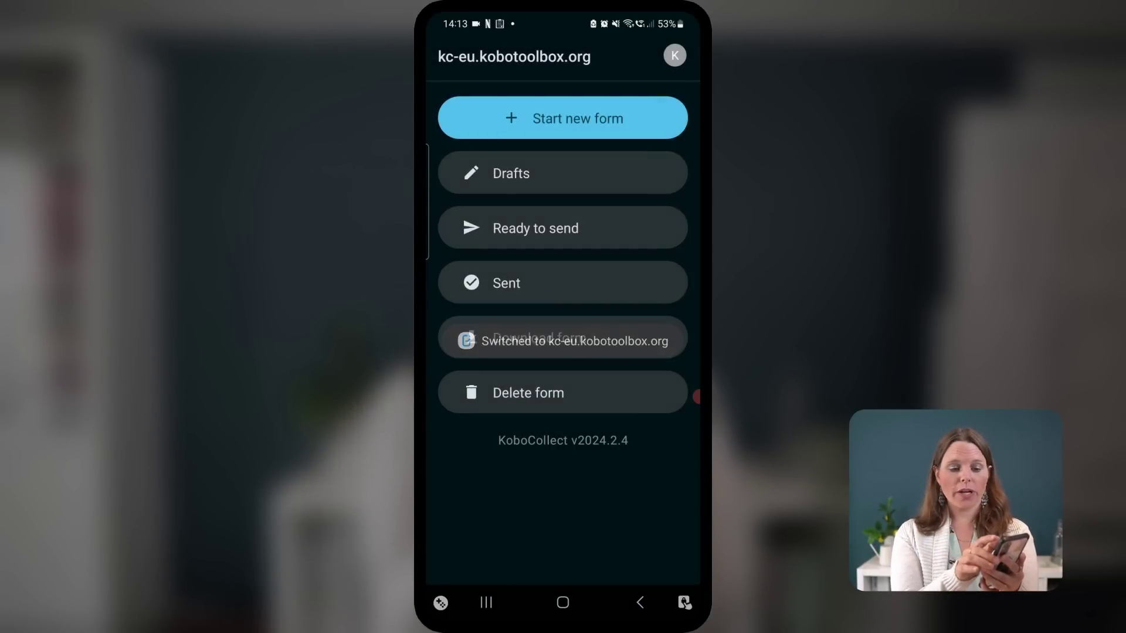
pyautogui.click(675, 55)
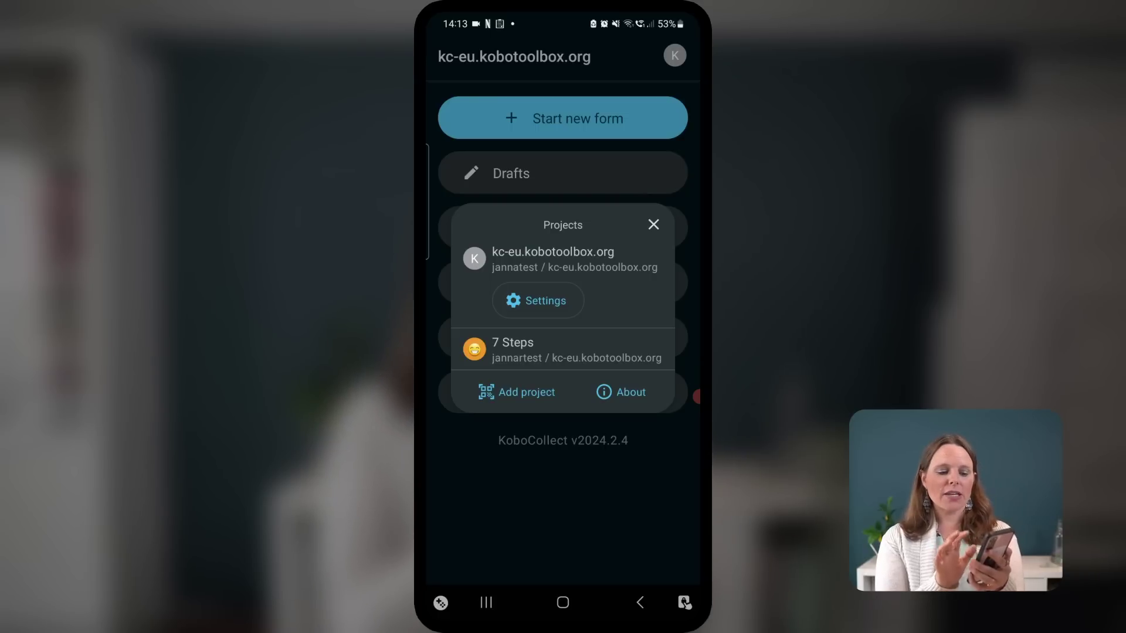
pyautogui.press('Escape')
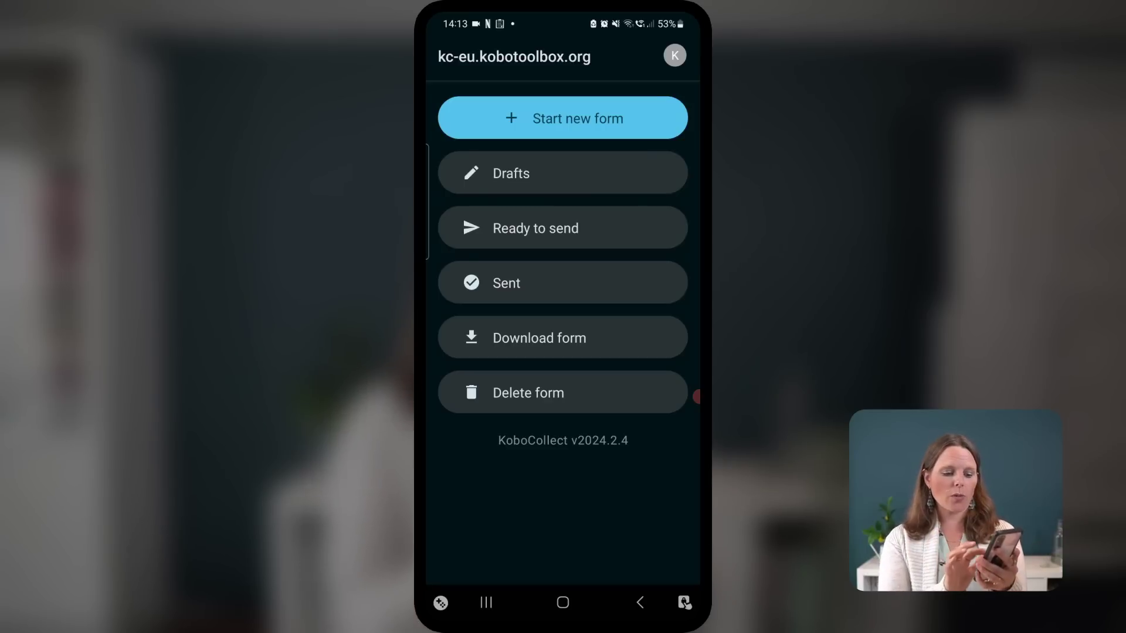
# Download the First Questionnaire form to the phone and open the Start new form list
pyautogui.click(539, 338)
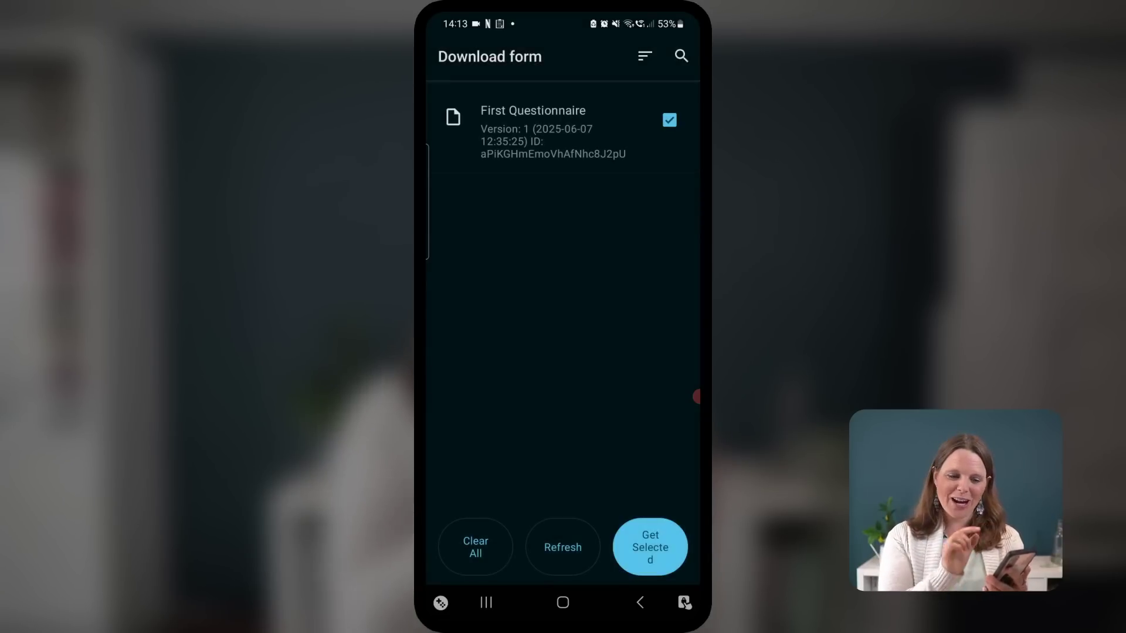
pyautogui.click(669, 119)
pyautogui.click(669, 120)
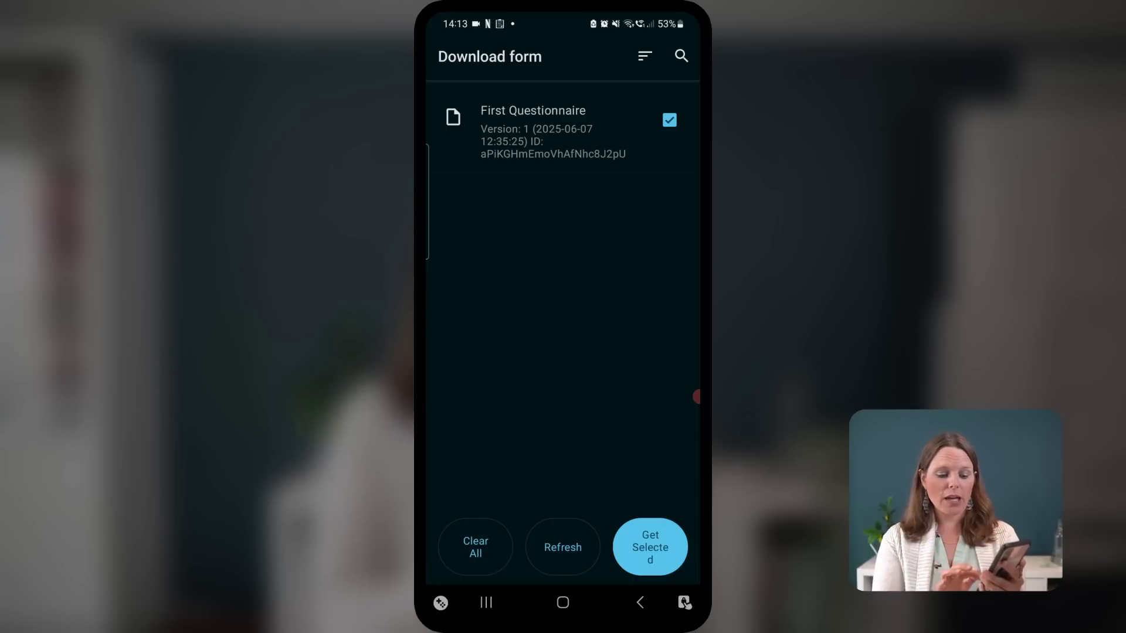
pyautogui.click(650, 547)
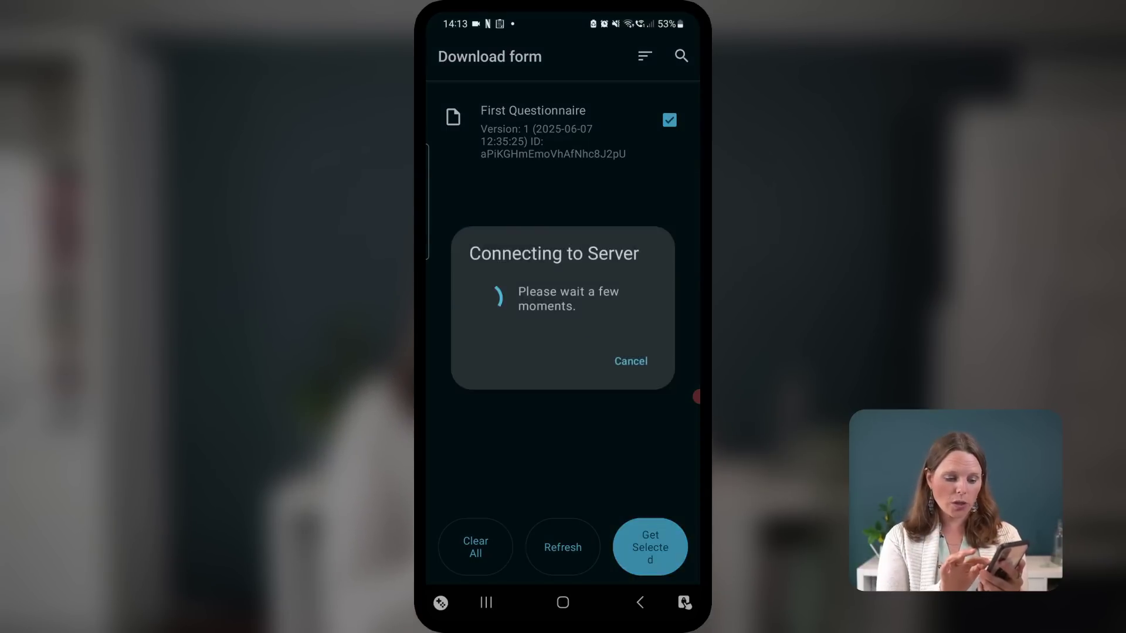
pyautogui.click(623, 327)
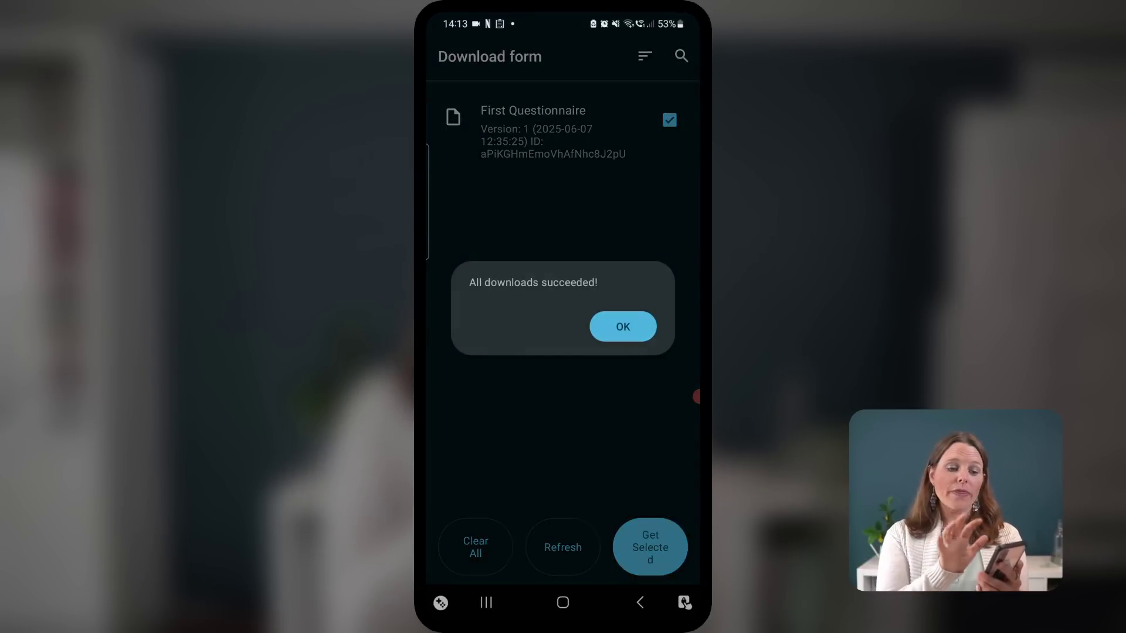
pyautogui.click(563, 115)
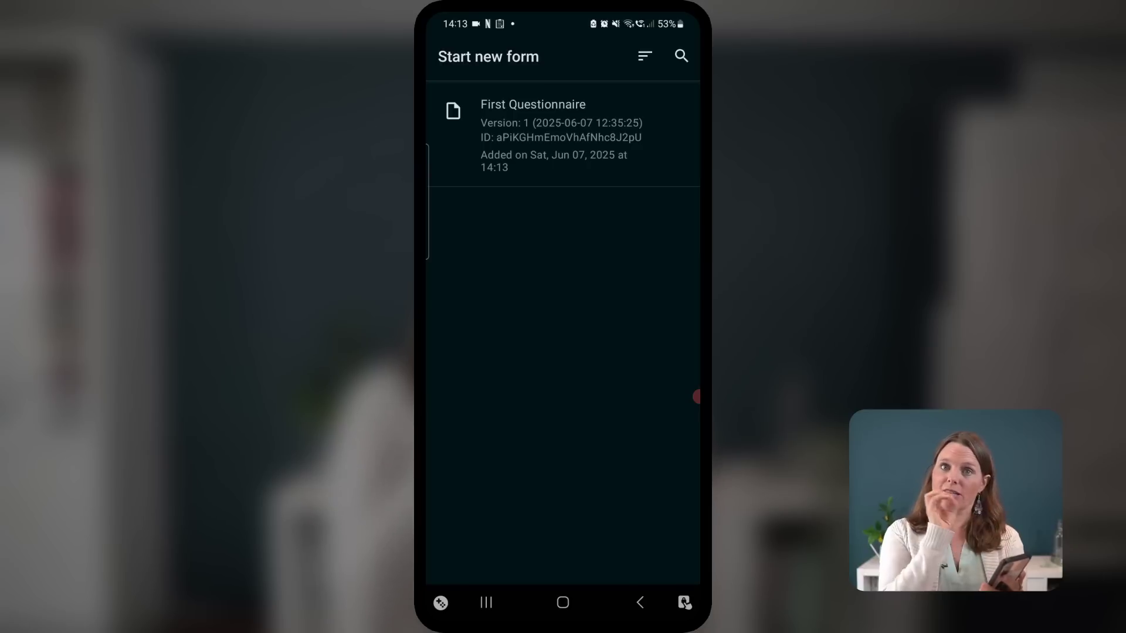
# Fill First Questionnaire with name 'Second account', household size 6, birth date 10 June, and finalize it
pyautogui.click(532, 124)
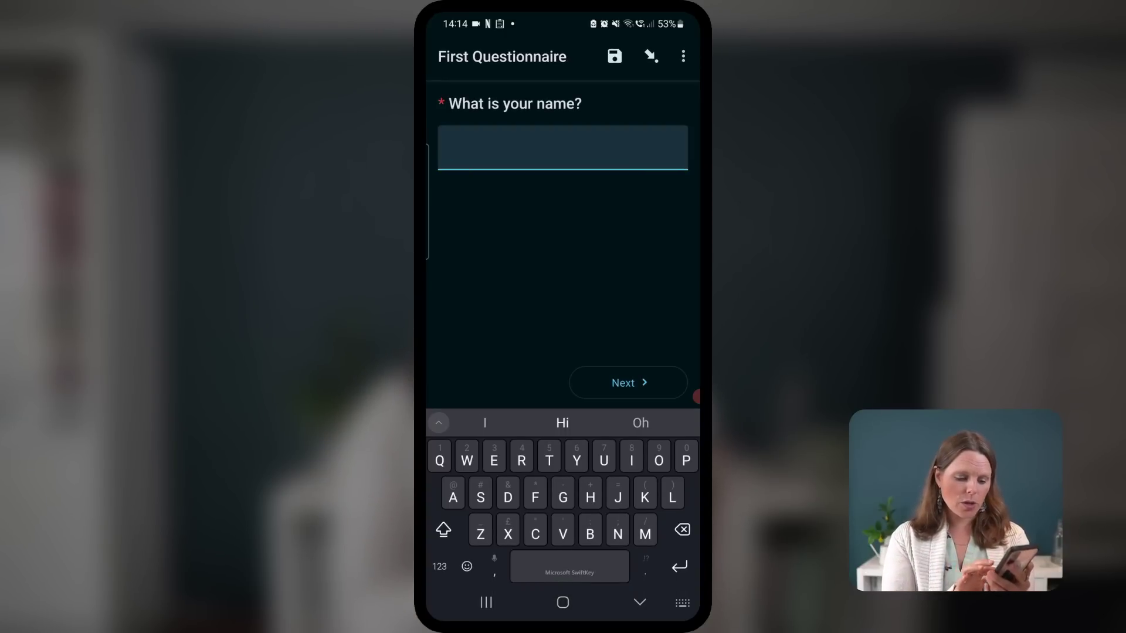
pyautogui.write('Second ')
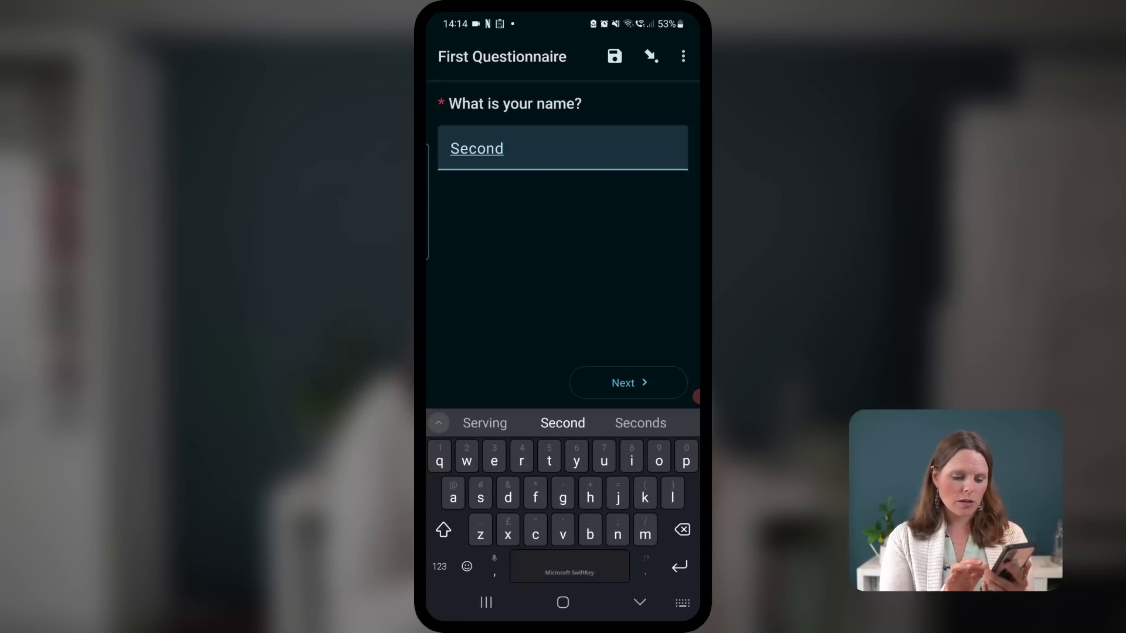
pyautogui.write('account')
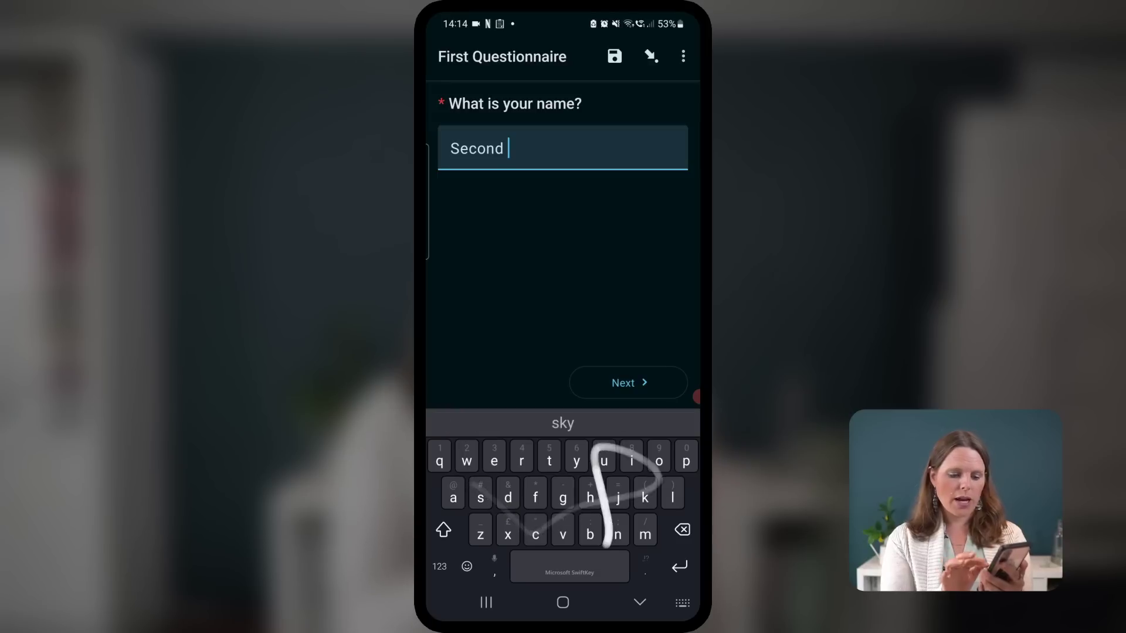
pyautogui.click(628, 382)
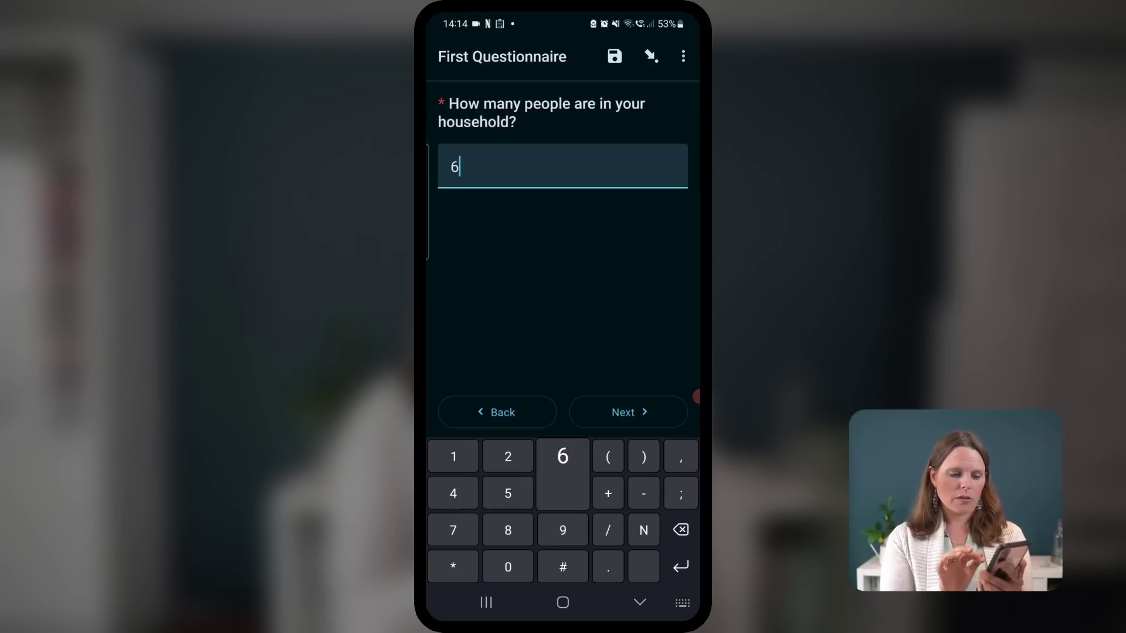
pyautogui.click(628, 412)
pyautogui.click(563, 146)
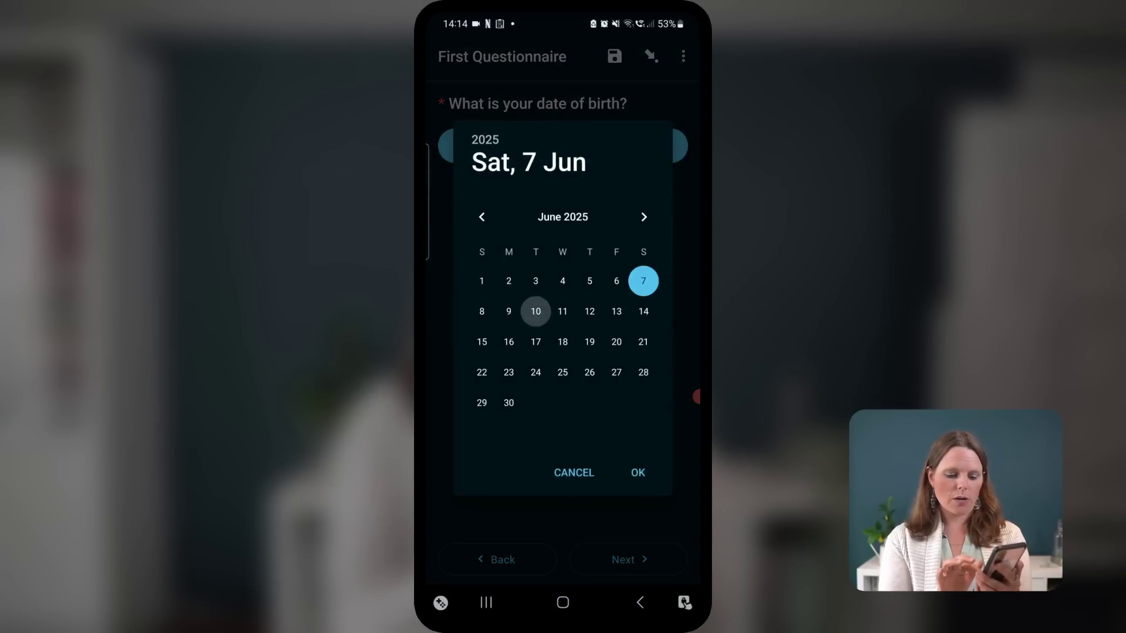
pyautogui.click(536, 312)
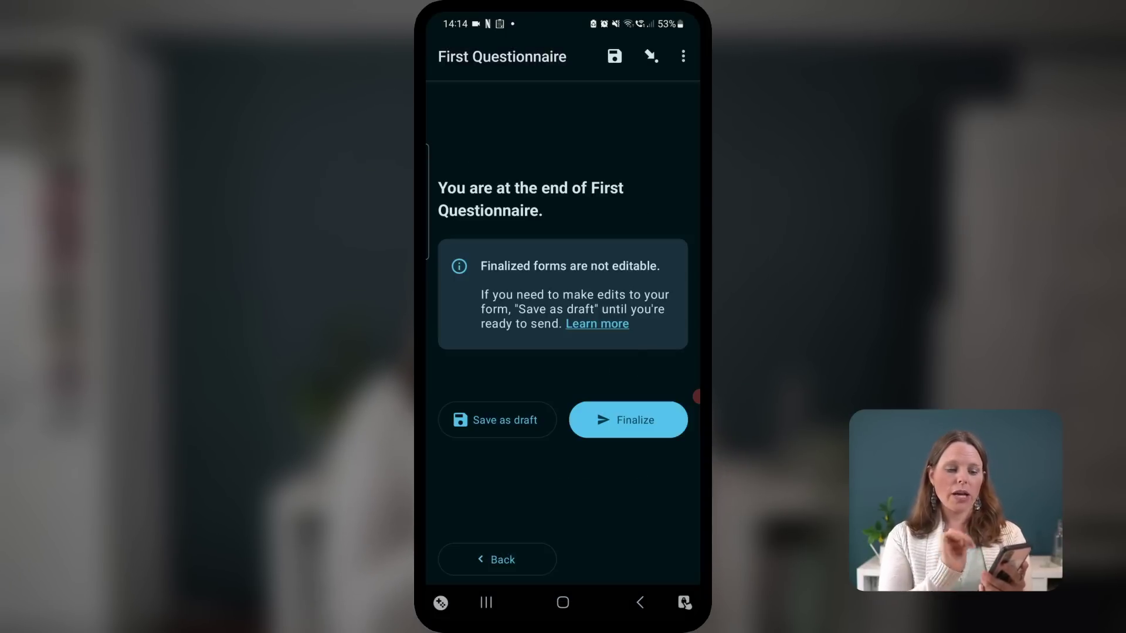
pyautogui.click(628, 420)
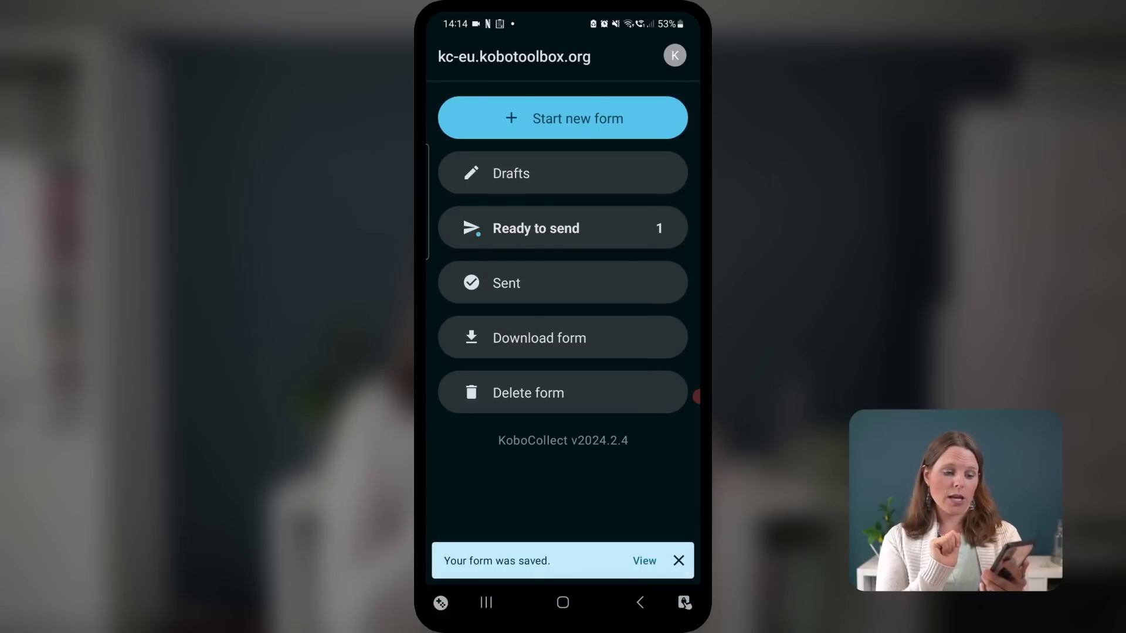
# Send the finalized First Questionnaire entry from Ready to send to the server
pyautogui.click(563, 228)
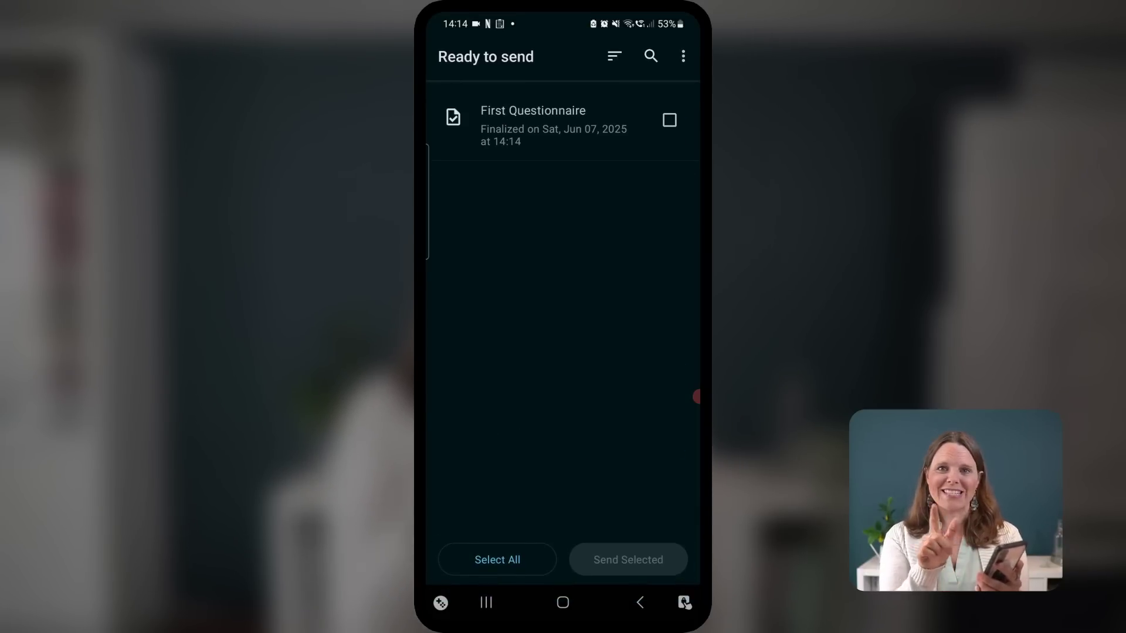
pyautogui.click(669, 120)
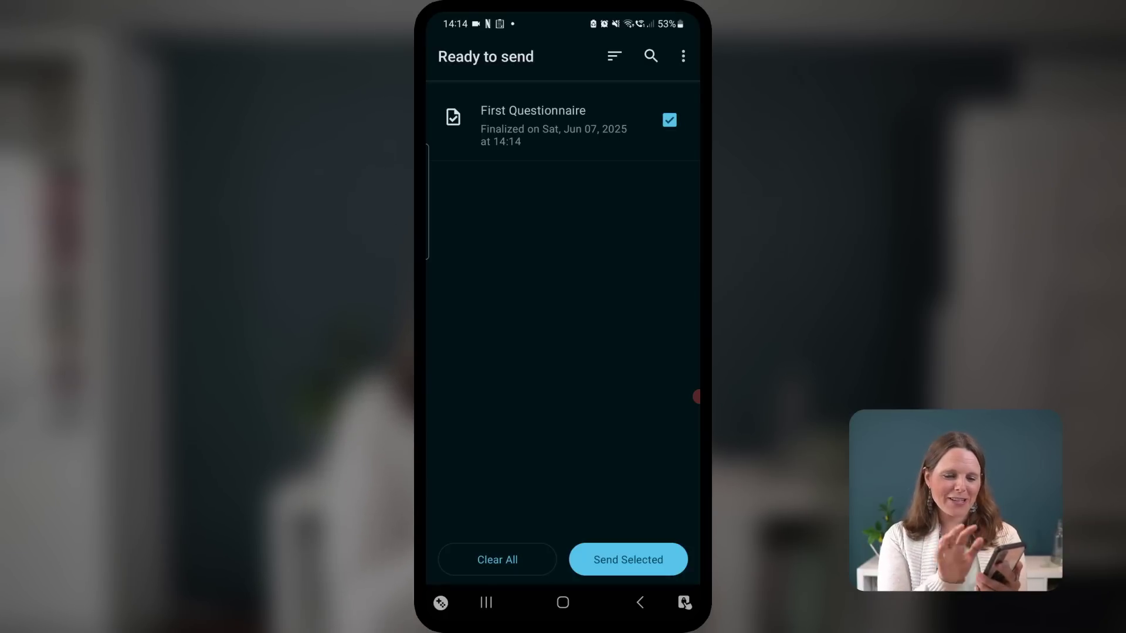
pyautogui.click(628, 560)
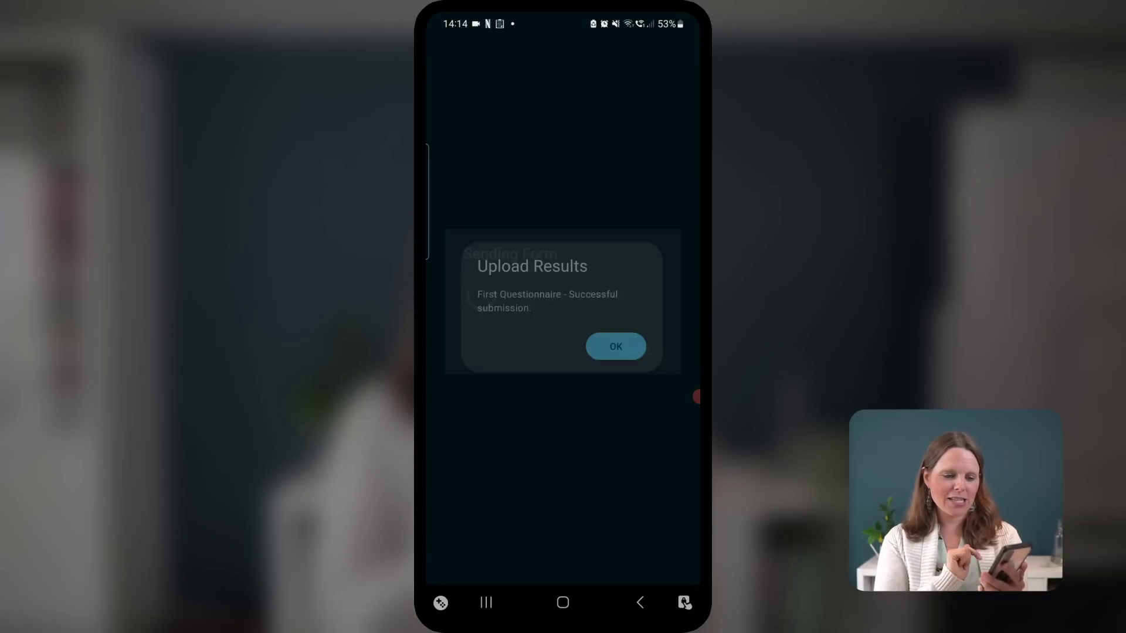
pyautogui.click(623, 352)
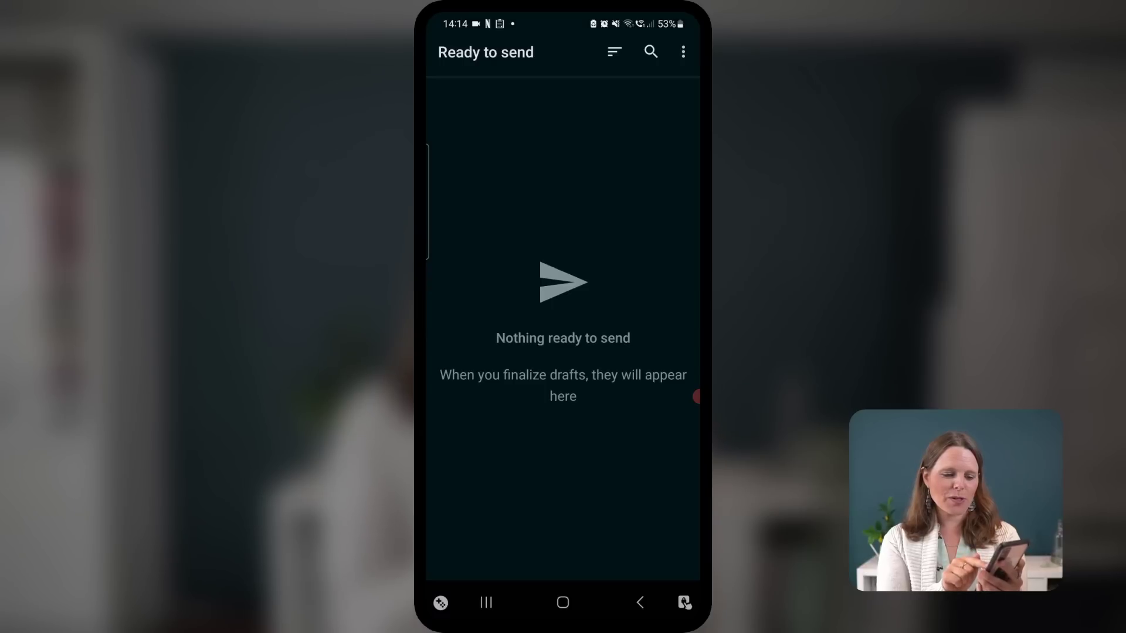
# Open the sent First Questionnaire from the Sent list to review its answers
pyautogui.click(640, 602)
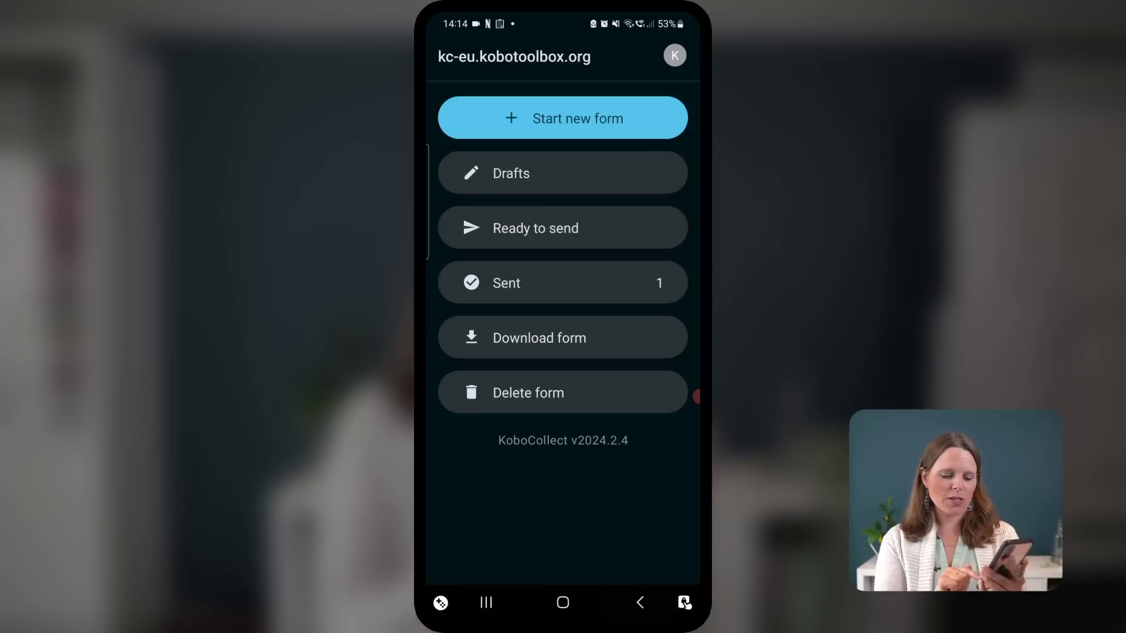
pyautogui.click(528, 283)
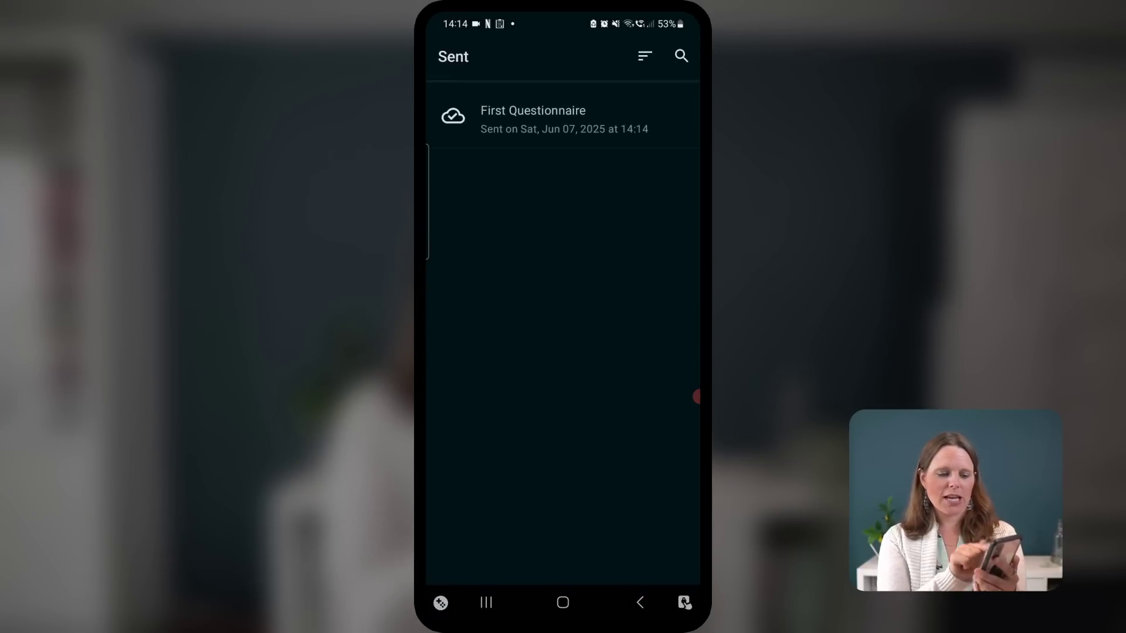
pyautogui.click(563, 118)
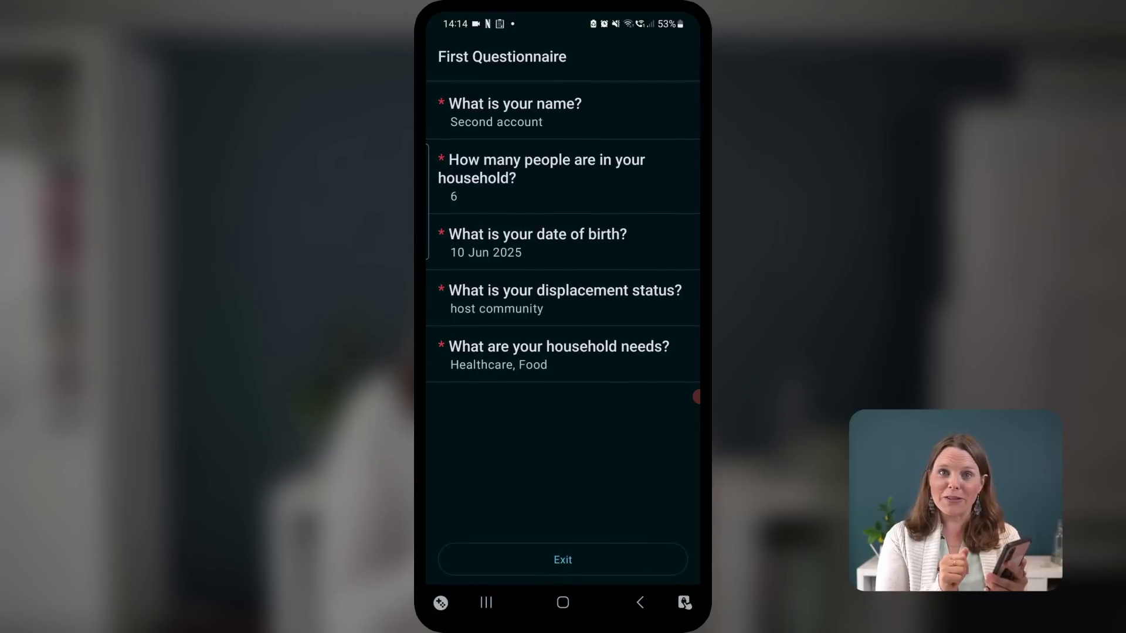
# Leave the sent First Questionnaire view and return to KoboCollect's main menu
pyautogui.click(640, 602)
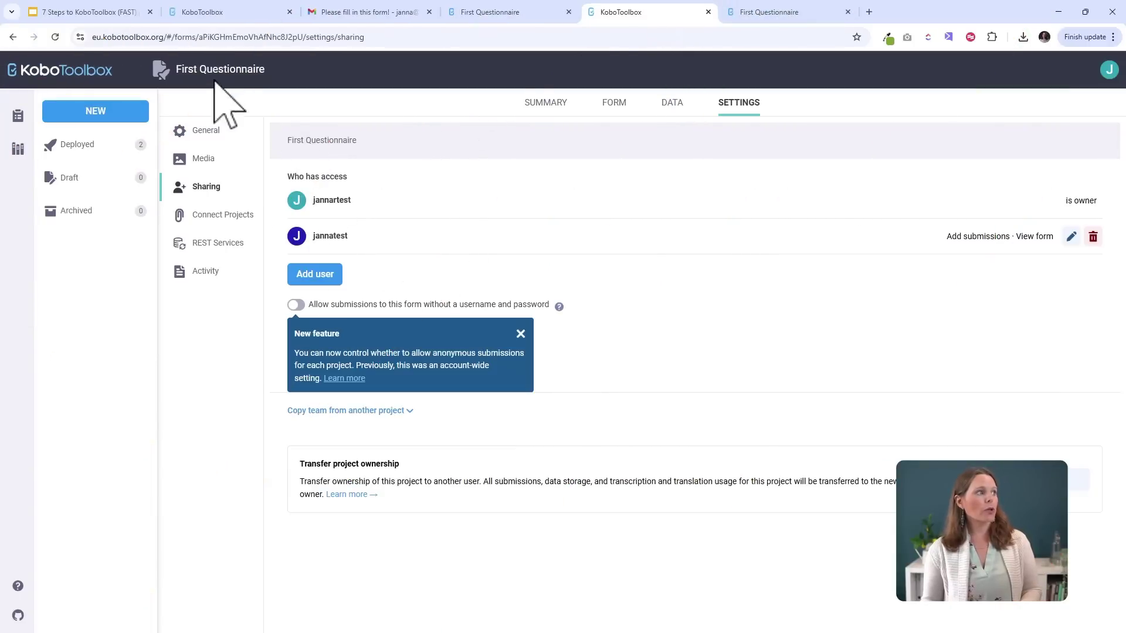
# Go through My Projects to First Questionnaire's summary showing 3 submissions, then view its data table
pyautogui.click(545, 105)
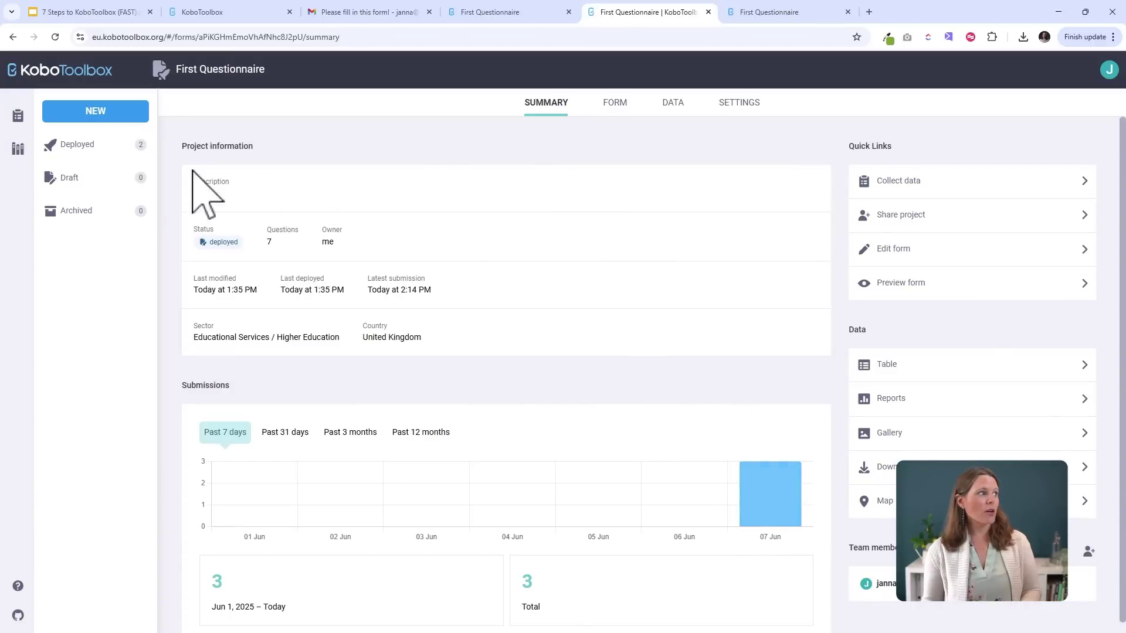
pyautogui.click(17, 115)
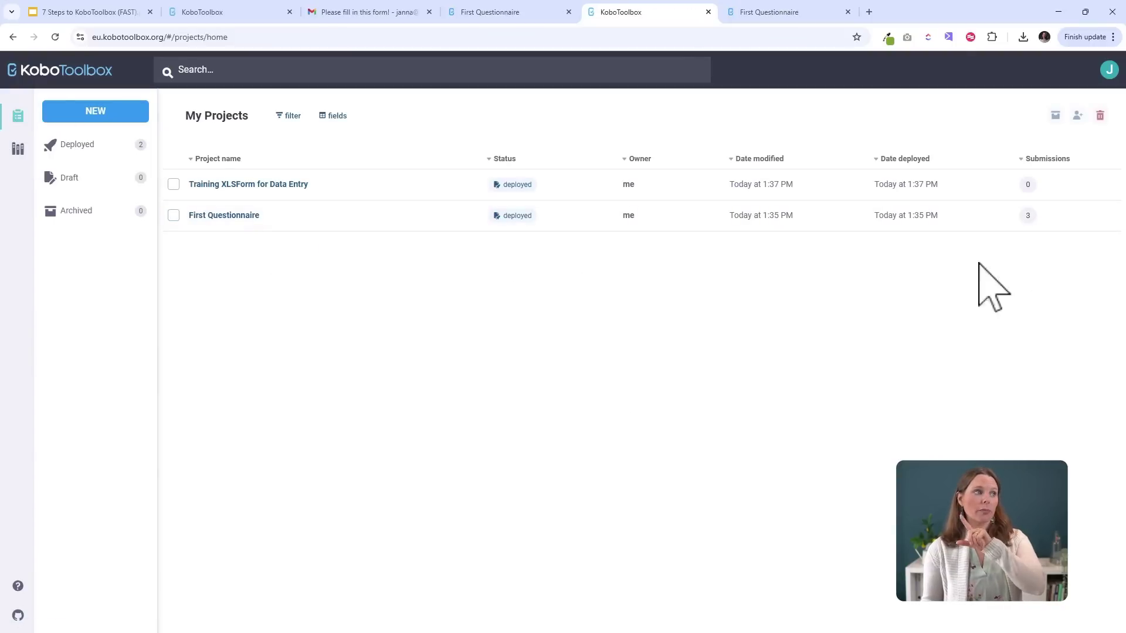
pyautogui.click(224, 215)
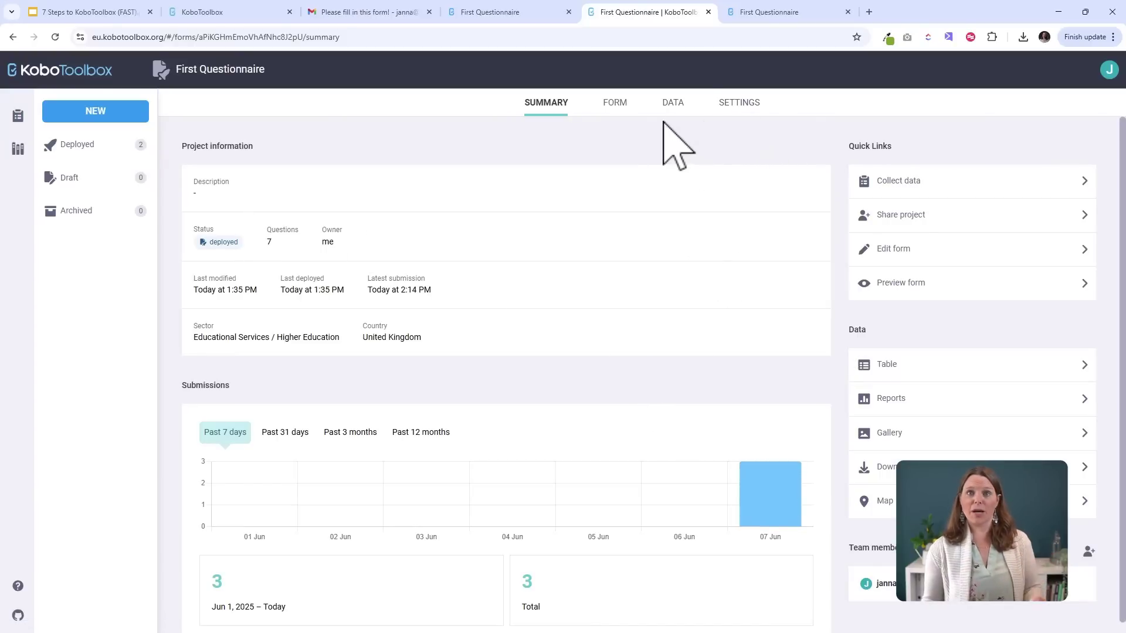
pyautogui.click(678, 106)
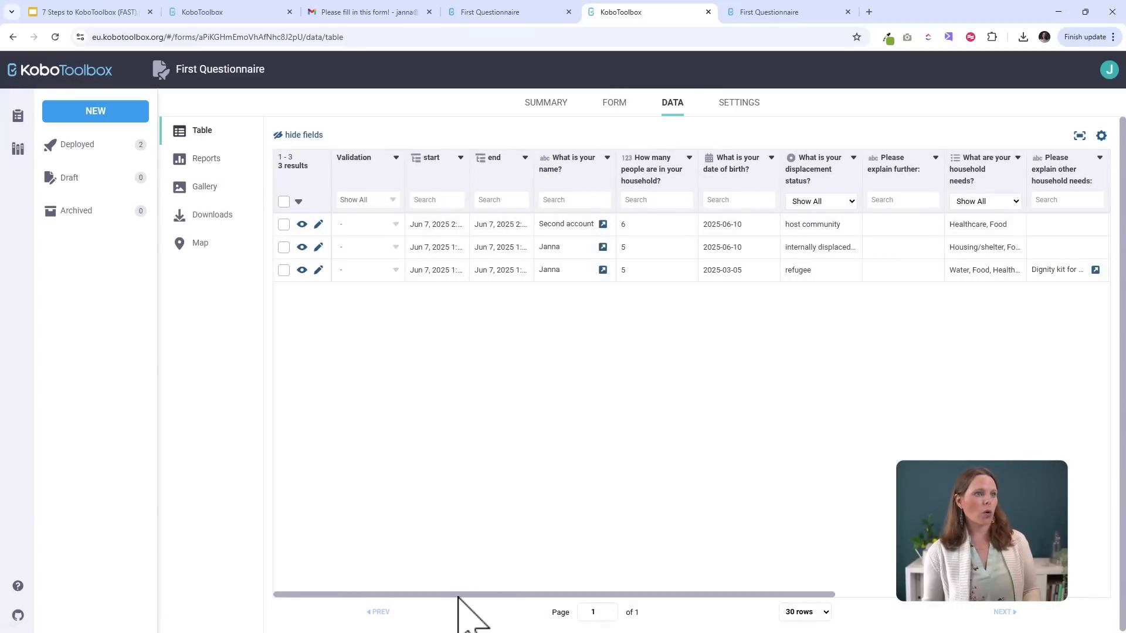
# Scroll the data table across to check the _submitted_by usernames for all three submissions, then back
pyautogui.moveTo(460, 594); pyautogui.dragTo(879, 592)
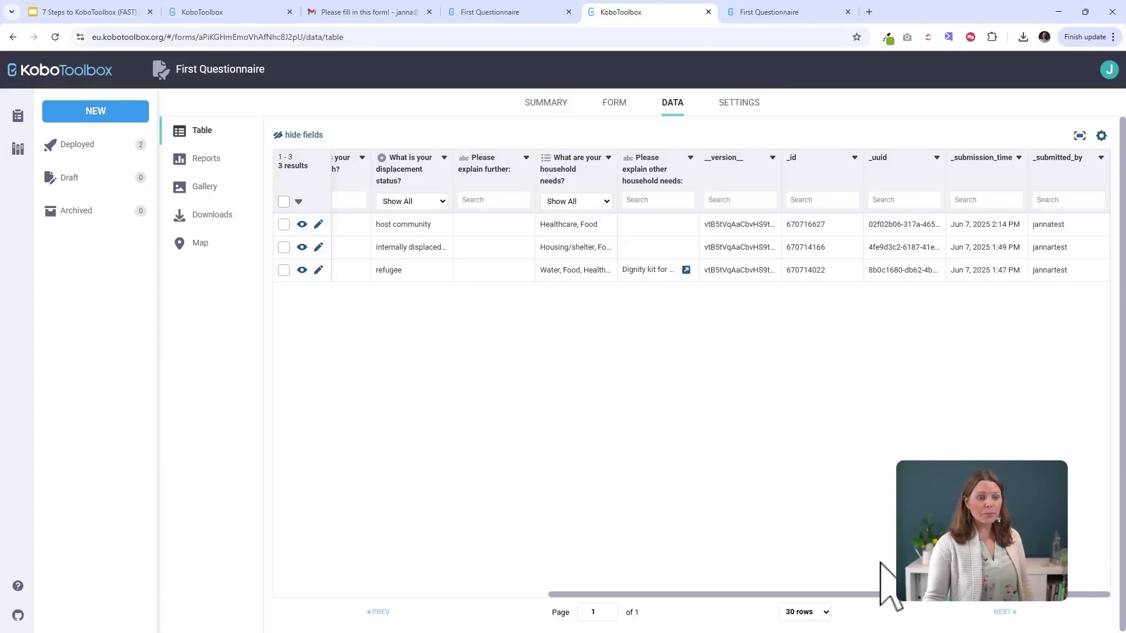
pyautogui.moveTo(873, 594); pyautogui.dragTo(634, 594)
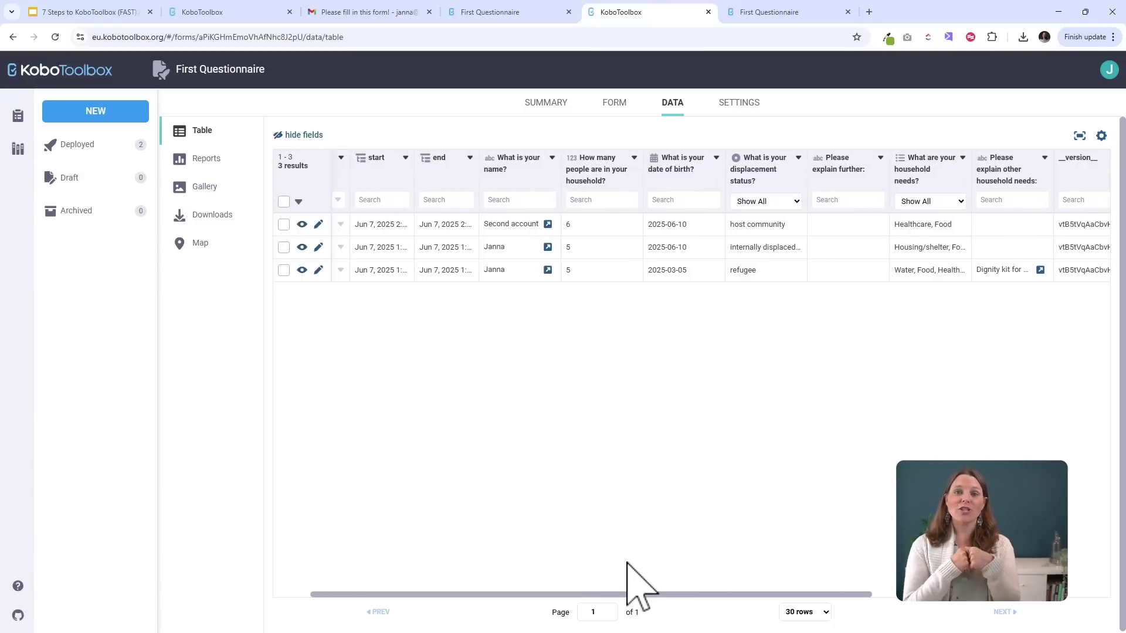